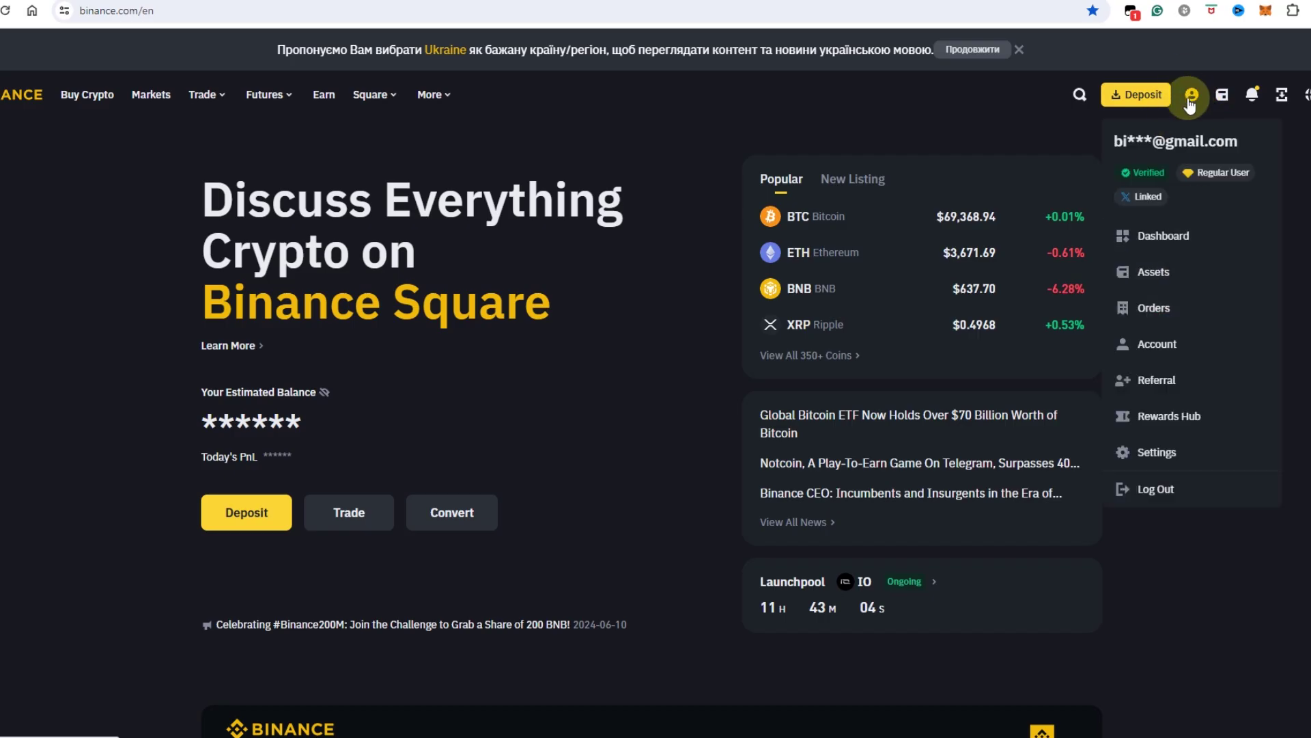
- Open the Account page from the Binance profile menu
left_click(1157, 348)
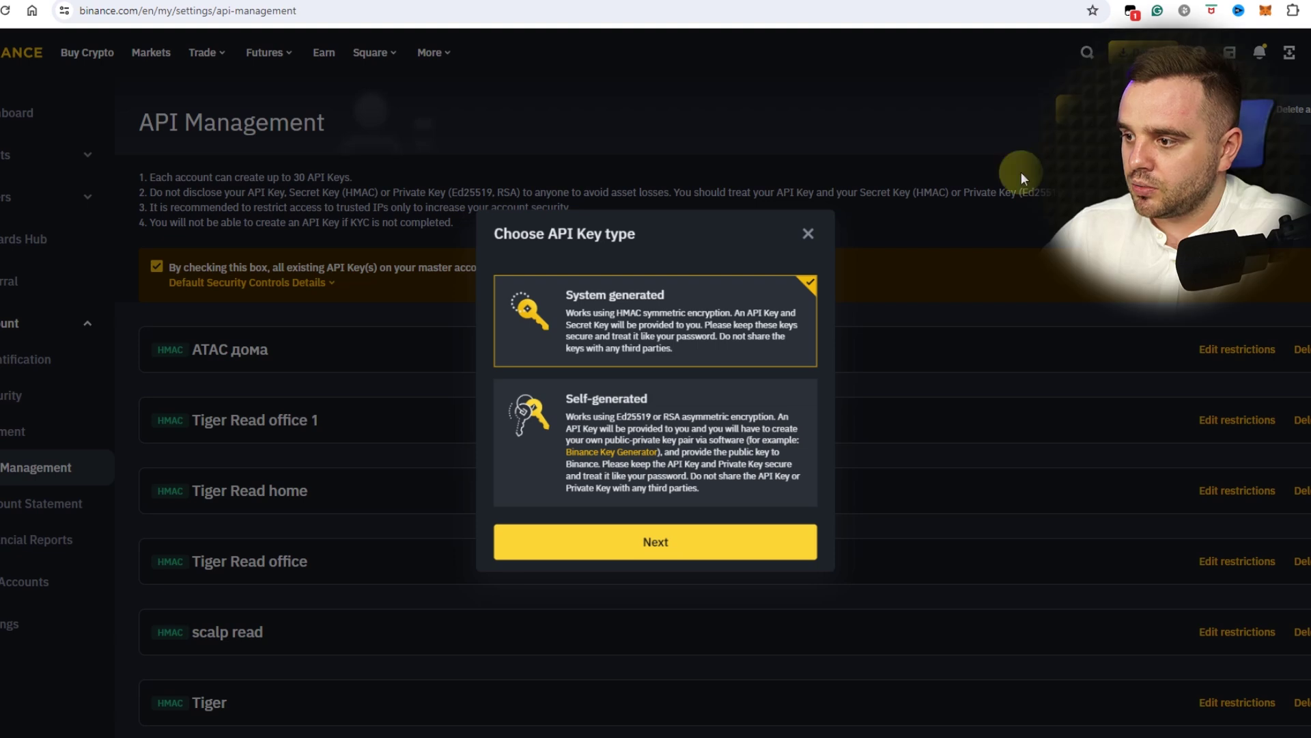
- Create a system-generated Binance API key labelled 'ATAS HOME / office'
left_click(656, 544)
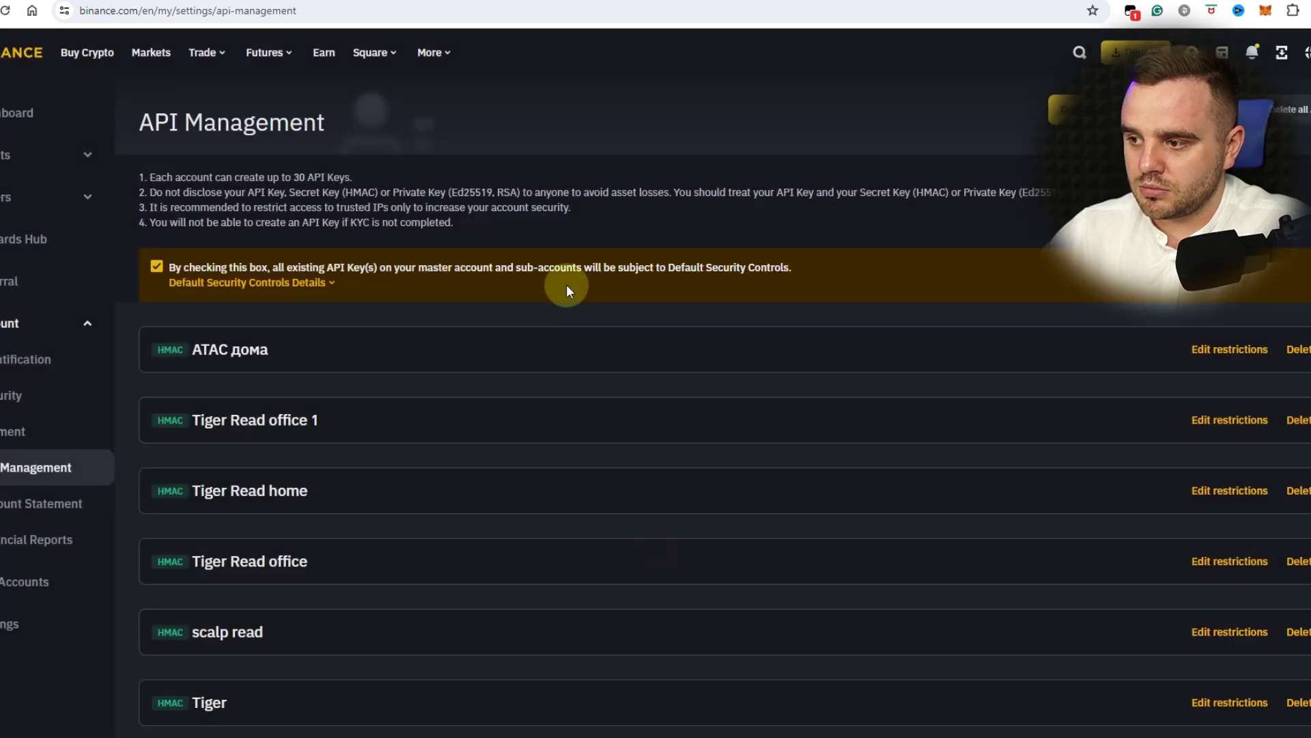
left_click(615, 398)
type("ATAS HOM")
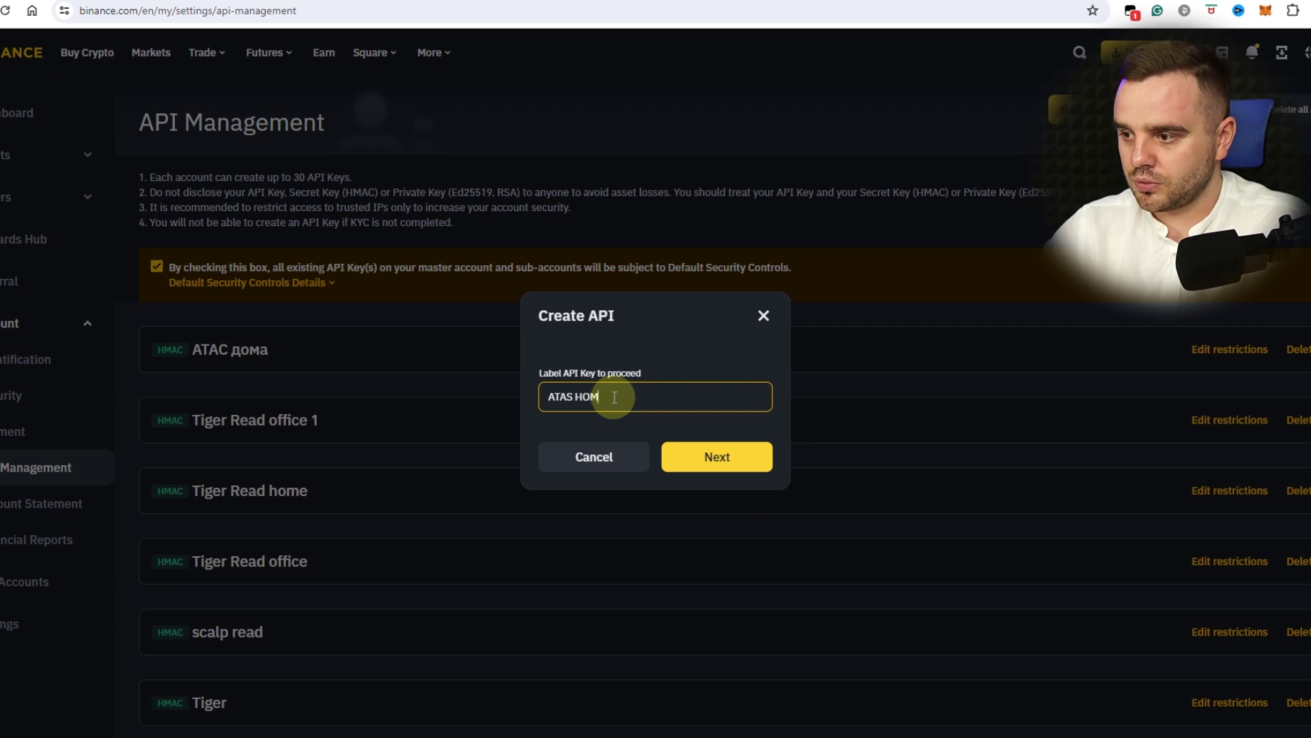
type("E / office")
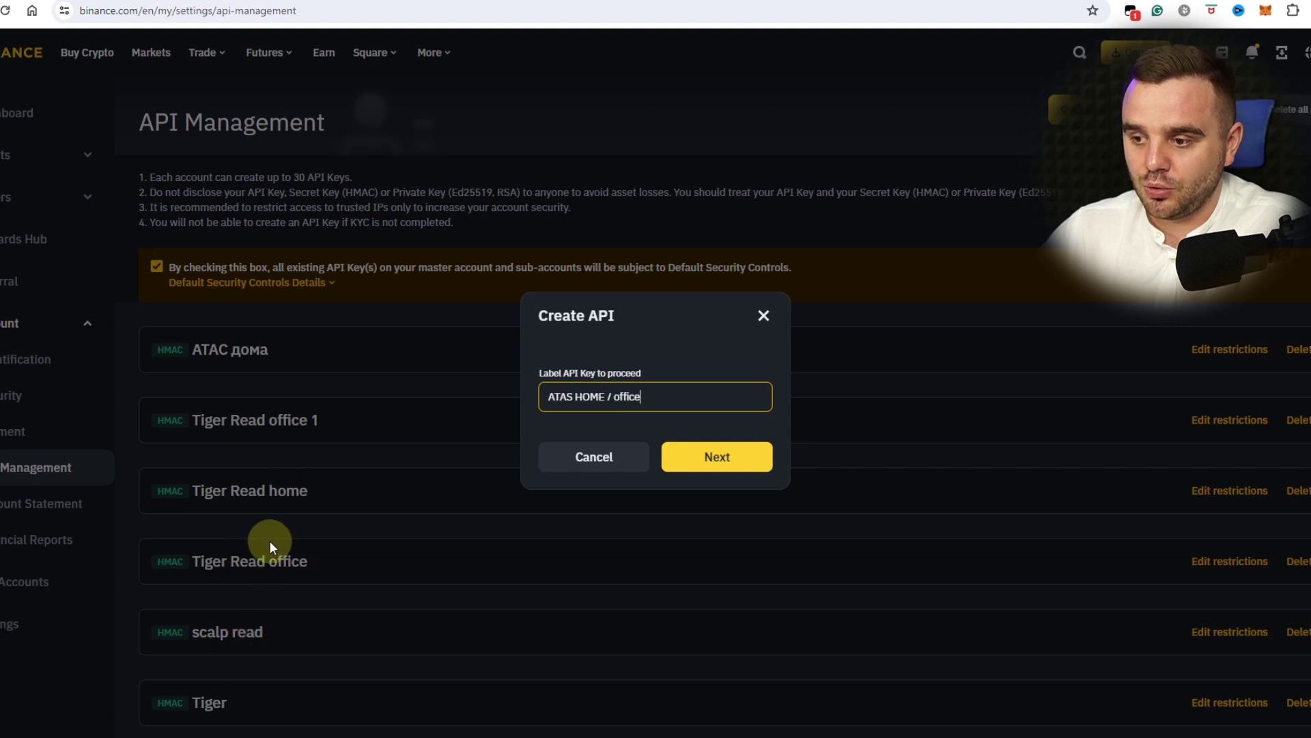
key("Return")
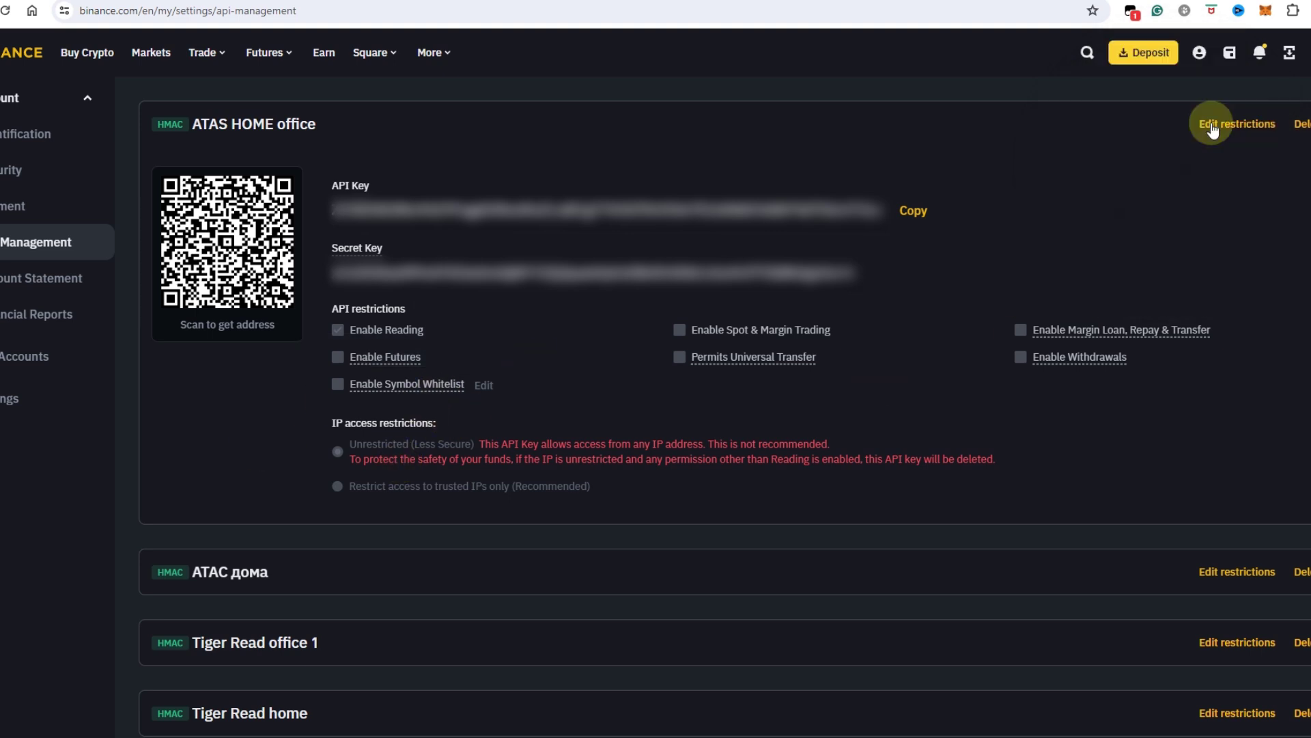
- Edit the ATAS HOME office key's restrictions and choose 'Restrict access to trusted IPs only'
left_click(1230, 126)
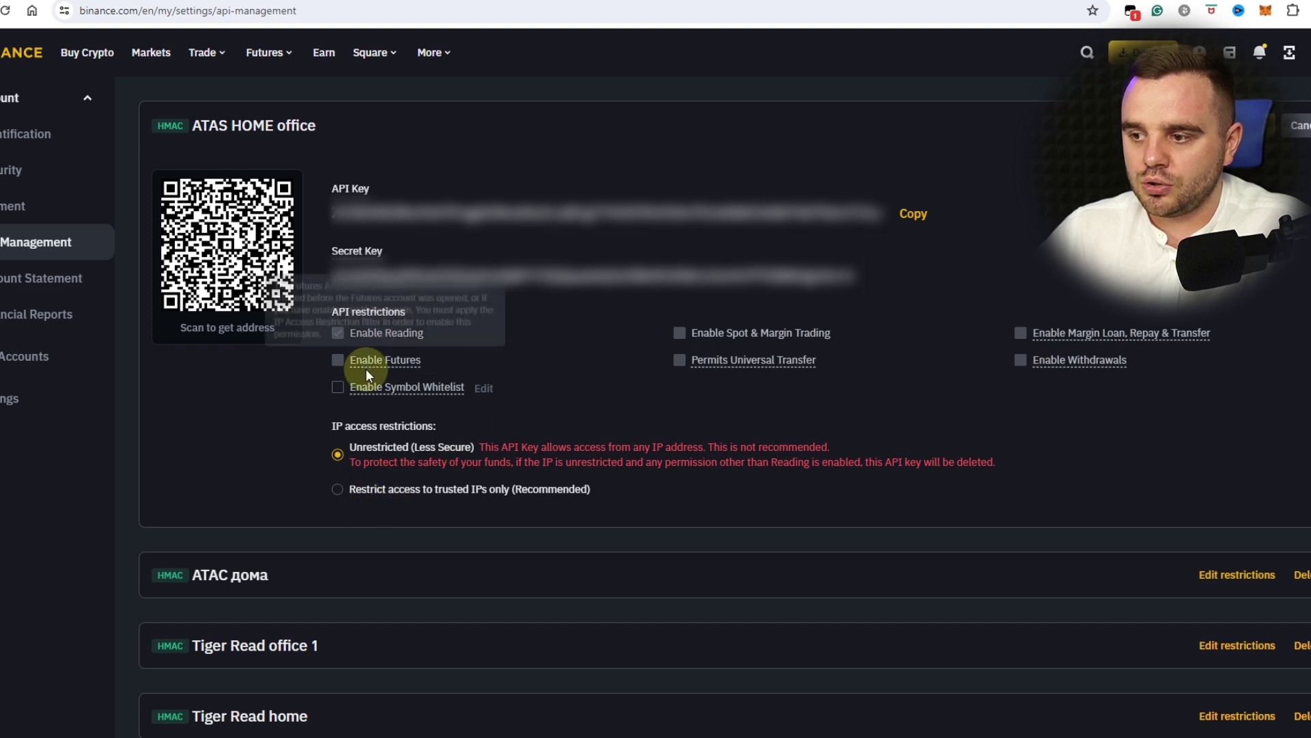
left_click(374, 490)
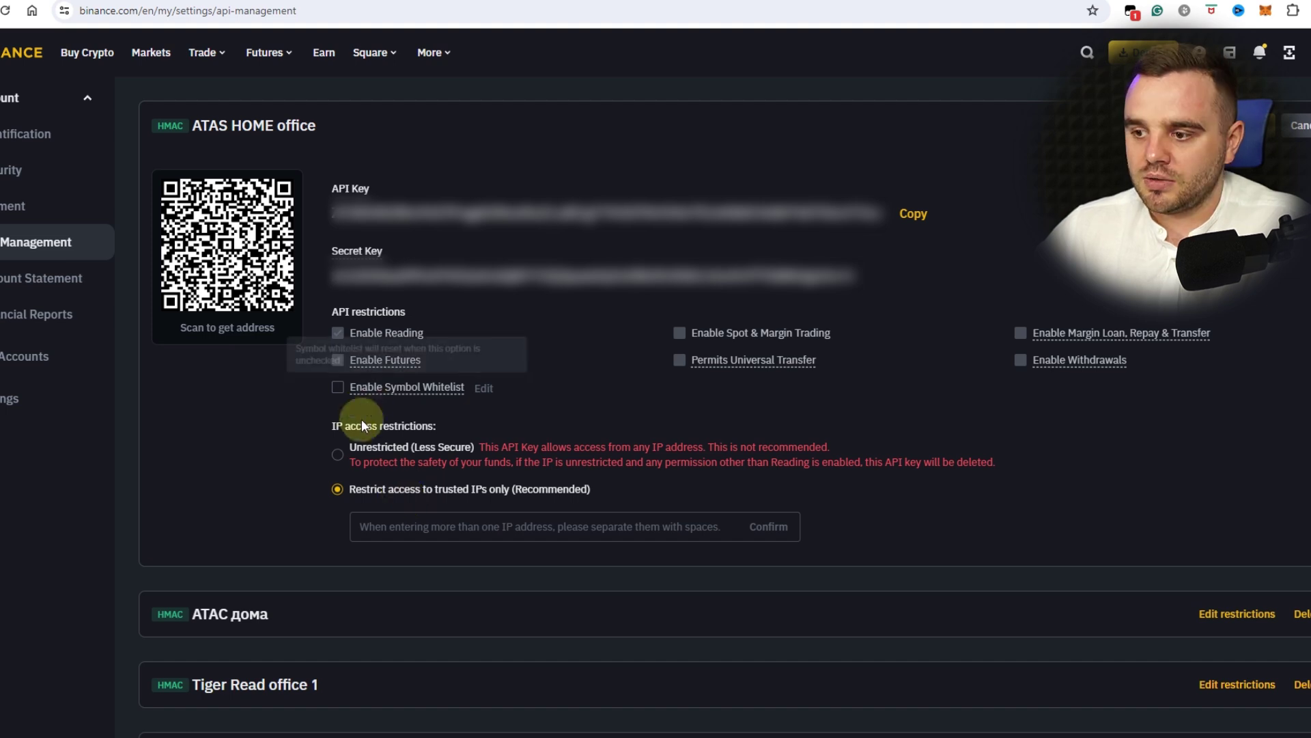
left_click(338, 451)
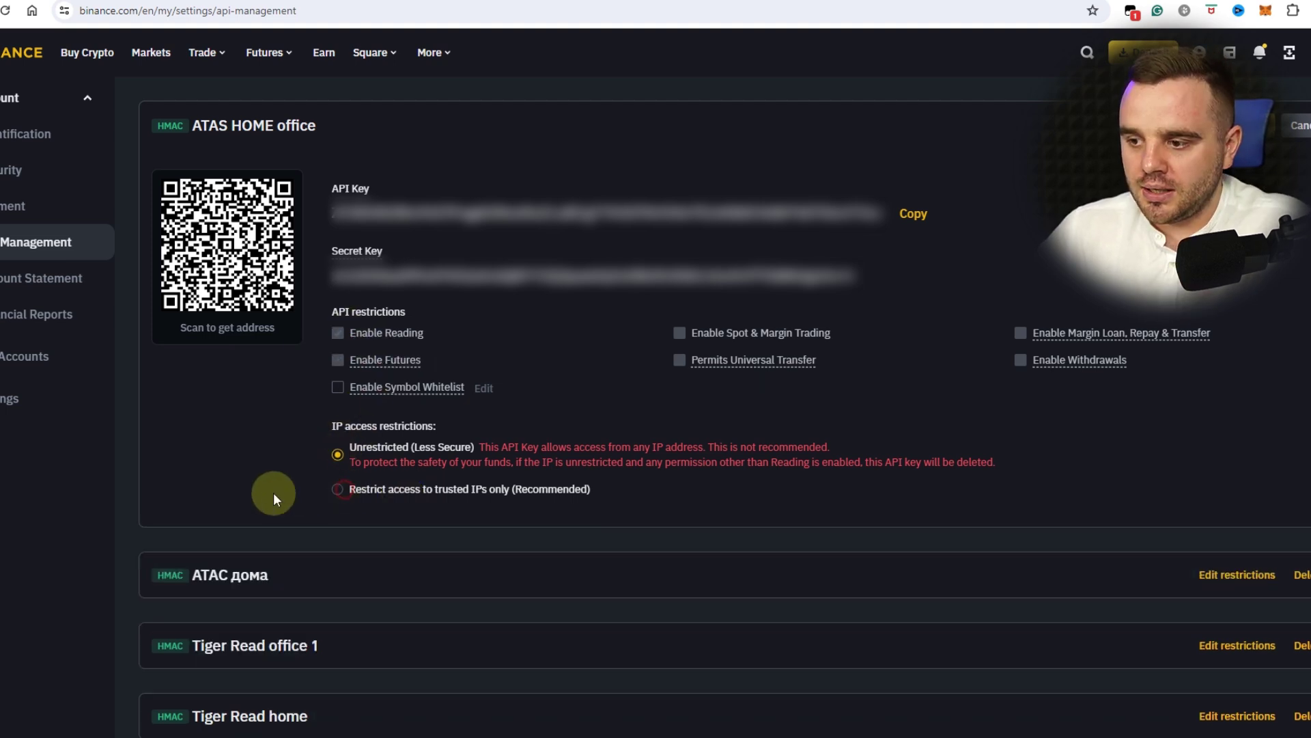
left_click(316, 489)
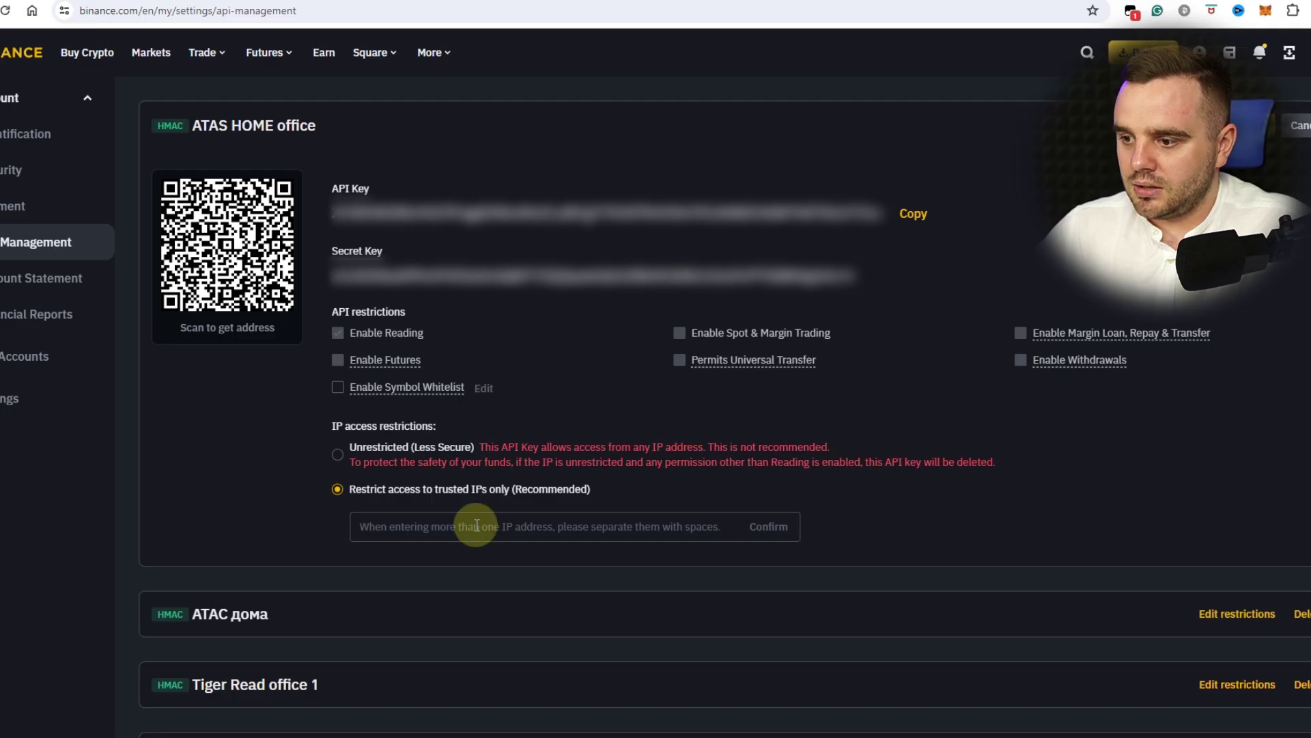
- Add the copied public IP address to the key's trusted IP list
left_click(427, 532)
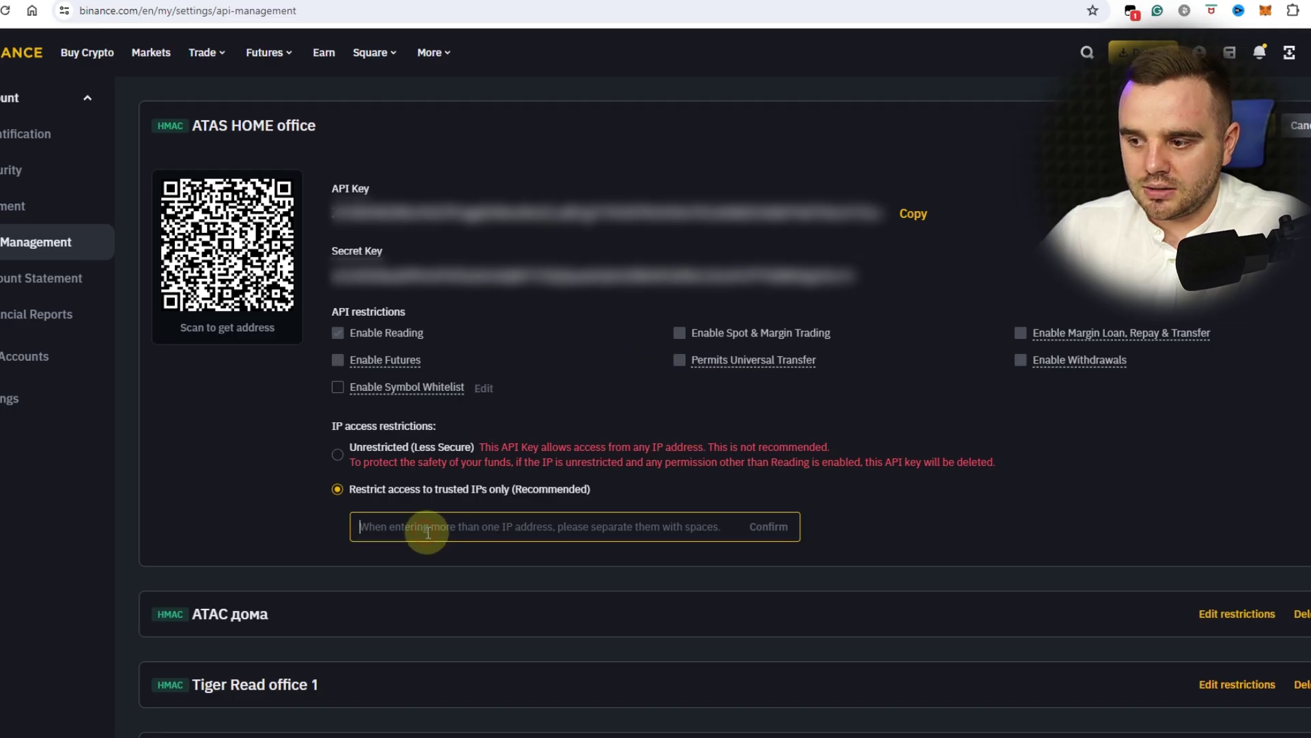
key("ctrl+v")
left_click(769, 527)
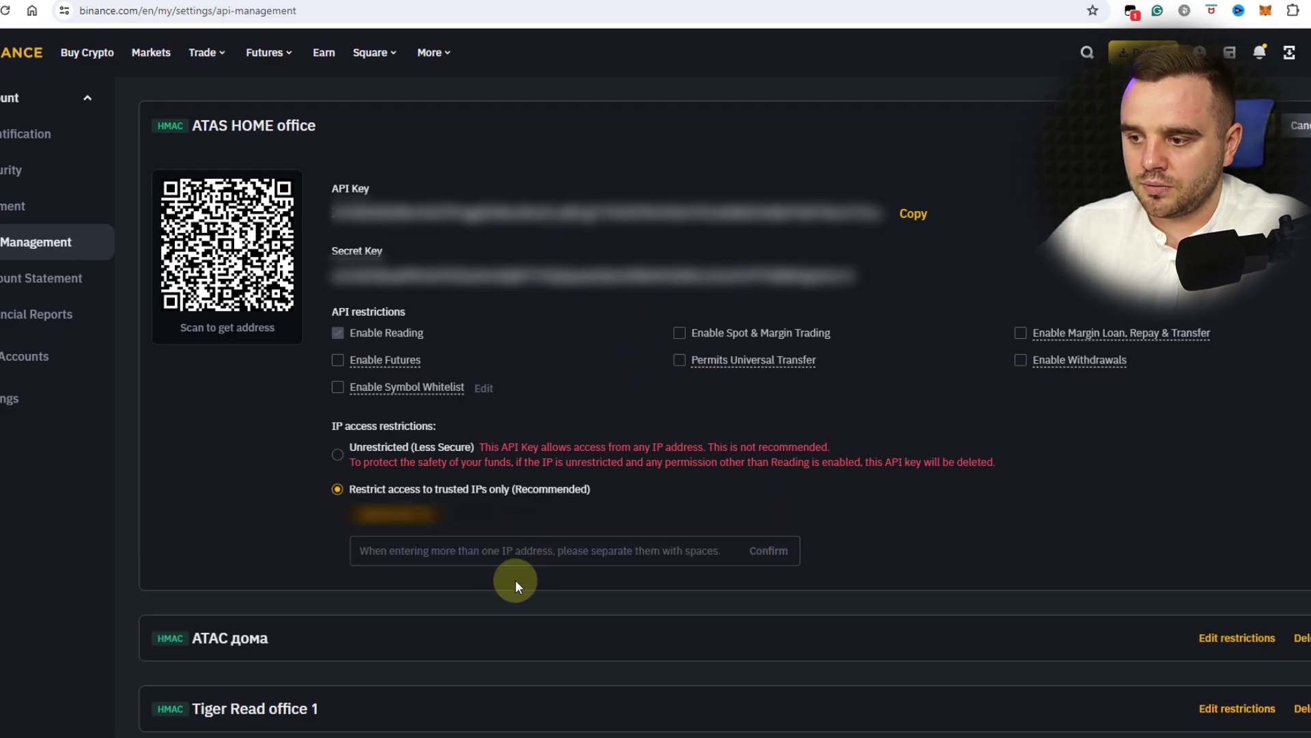
- Enable Futures and Spot & Margin Trading, then save the key with the 2FA code
left_click(338, 361)
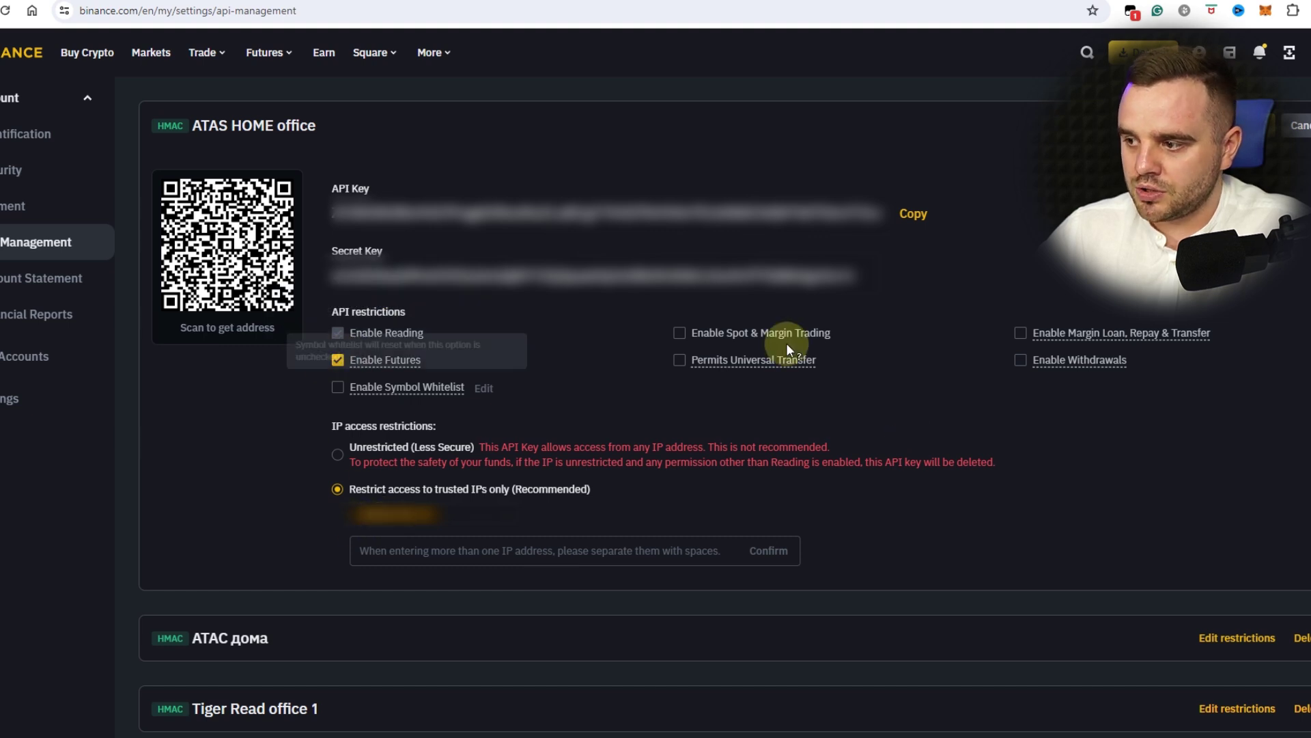
left_click(683, 333)
mouse_move(442, 395)
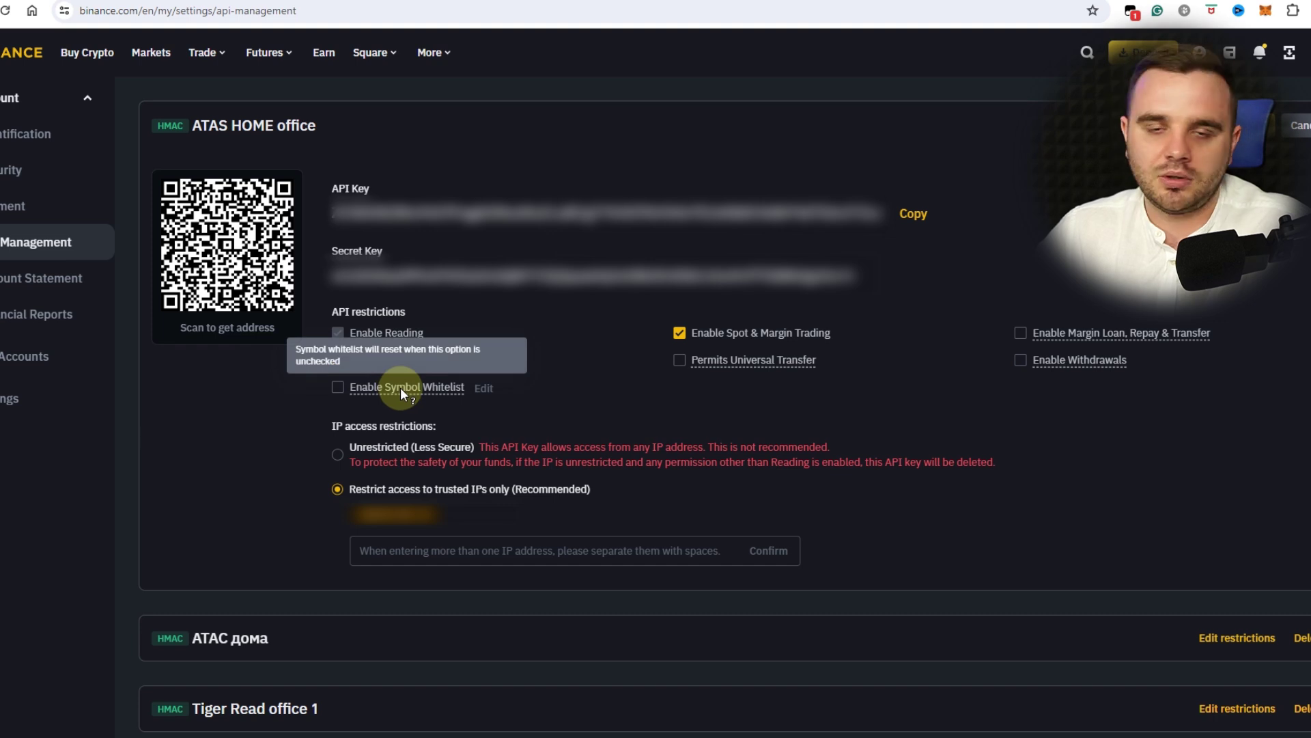
left_click(338, 360)
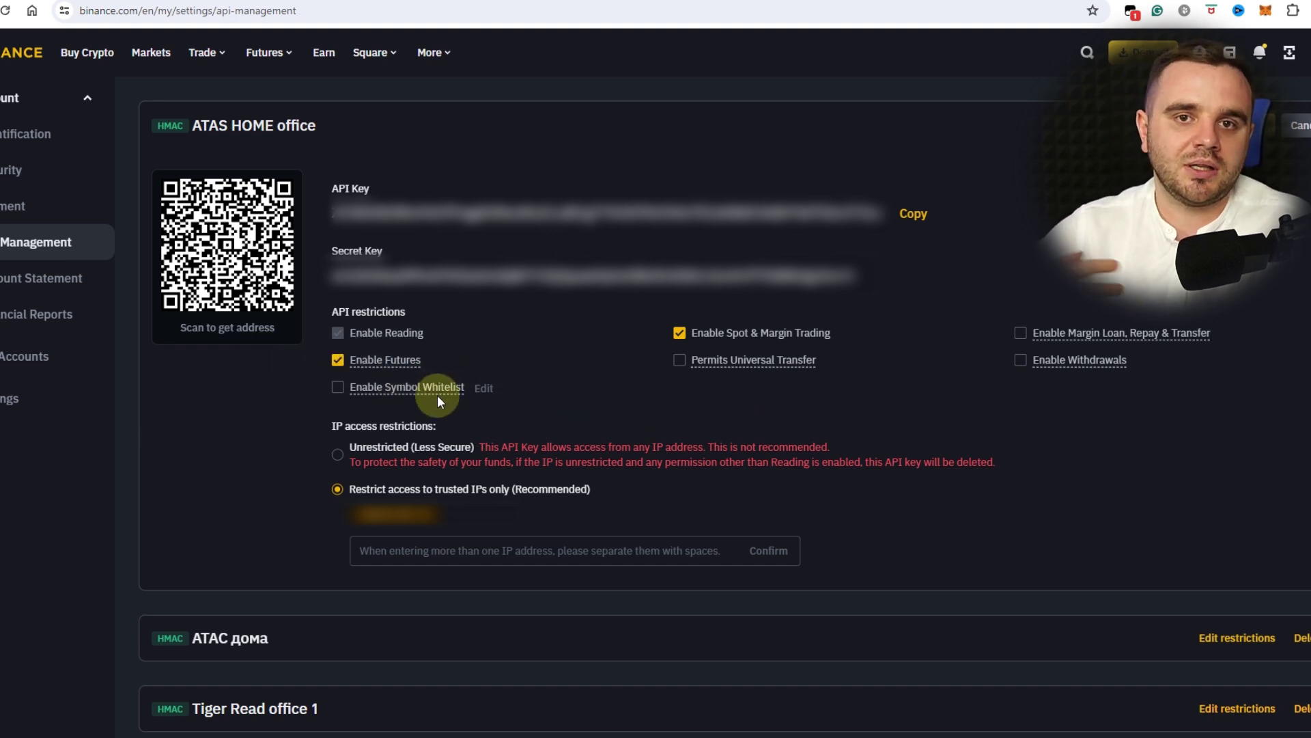
mouse_move(500, 362)
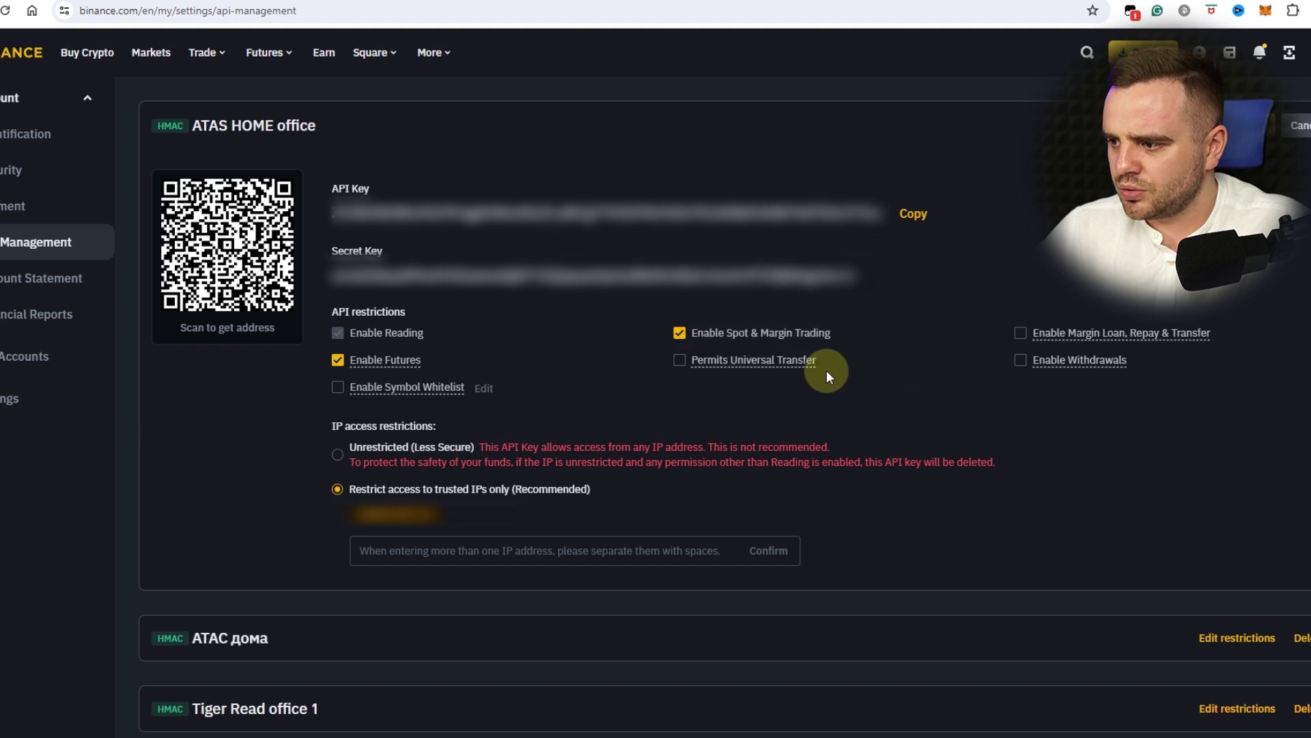
mouse_move(788, 358)
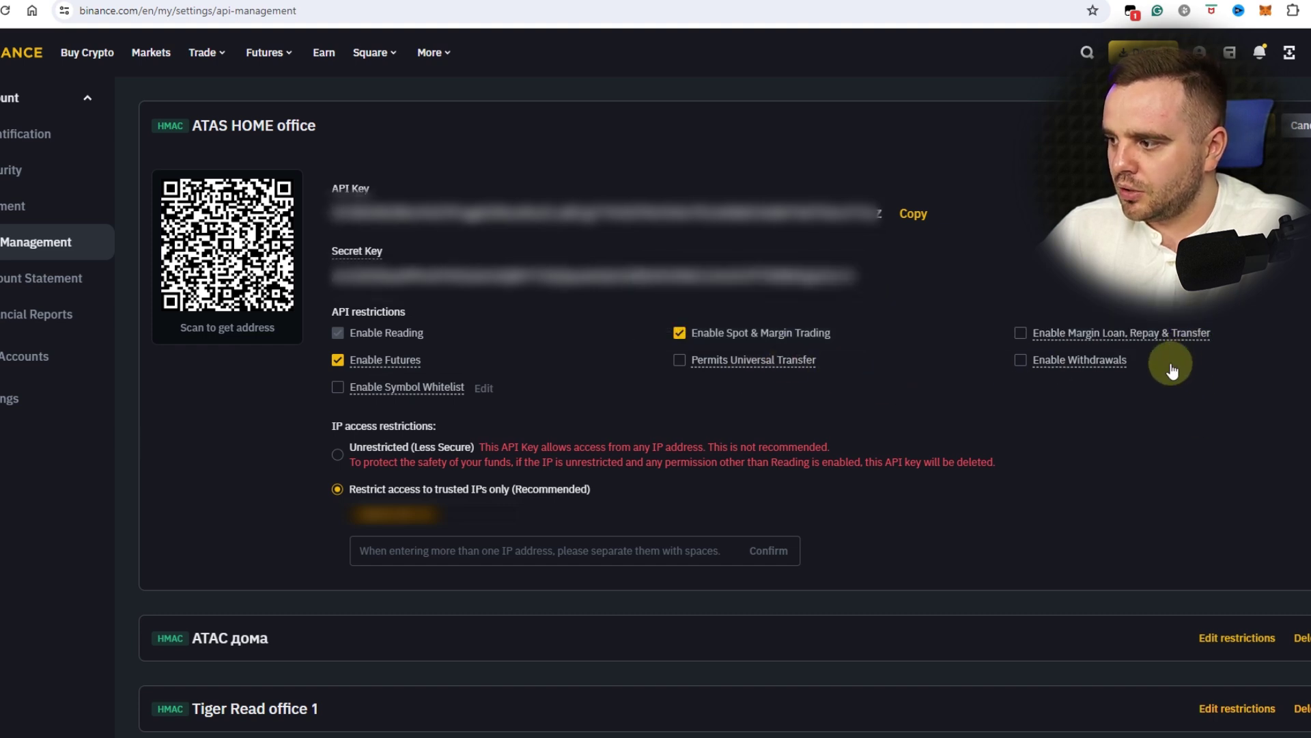
mouse_move(1231, 346)
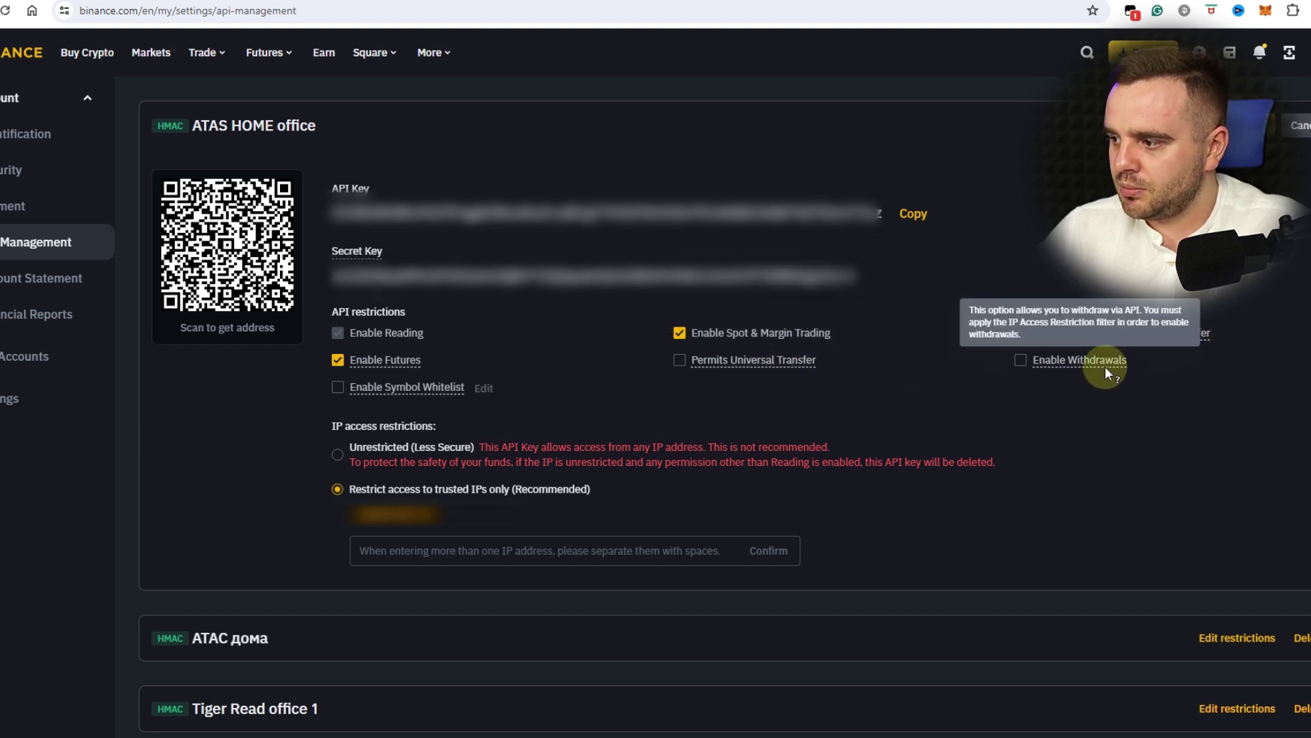
scroll(986, 483, "down", 2)
scroll(1023, 363, "up", 3)
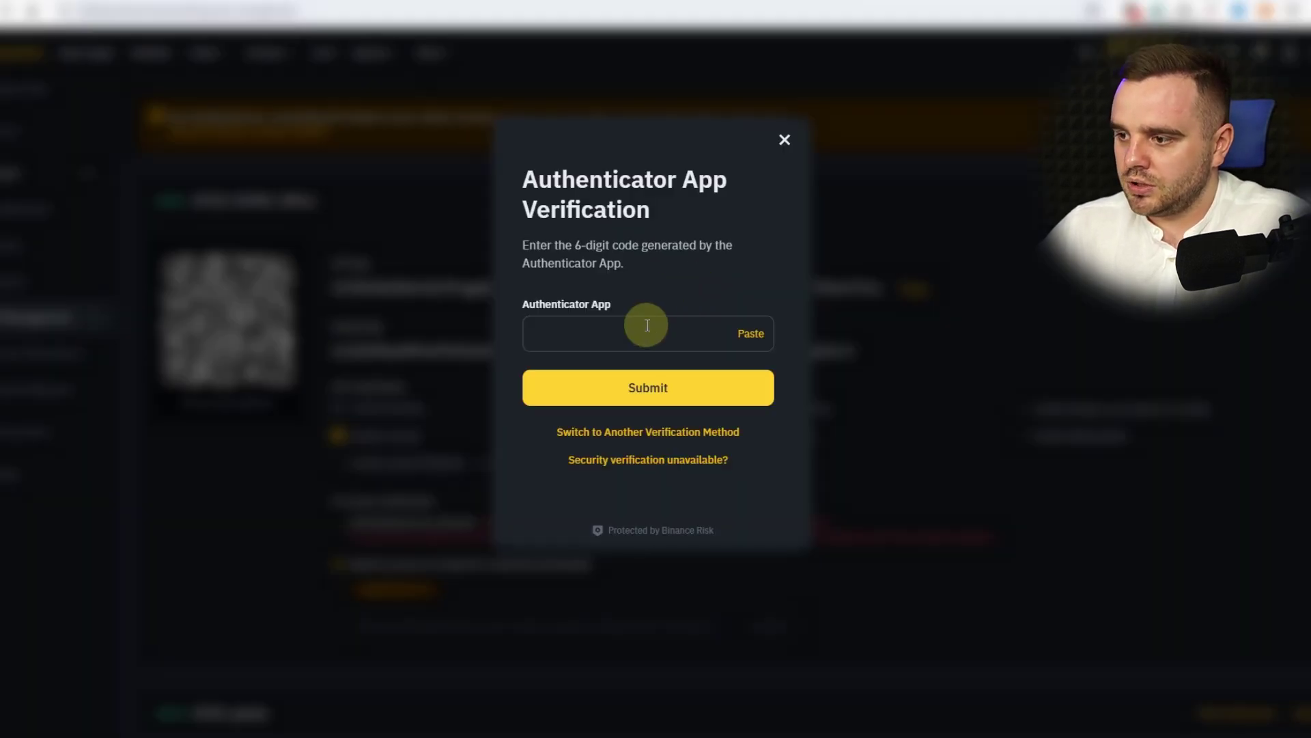
left_click(624, 340)
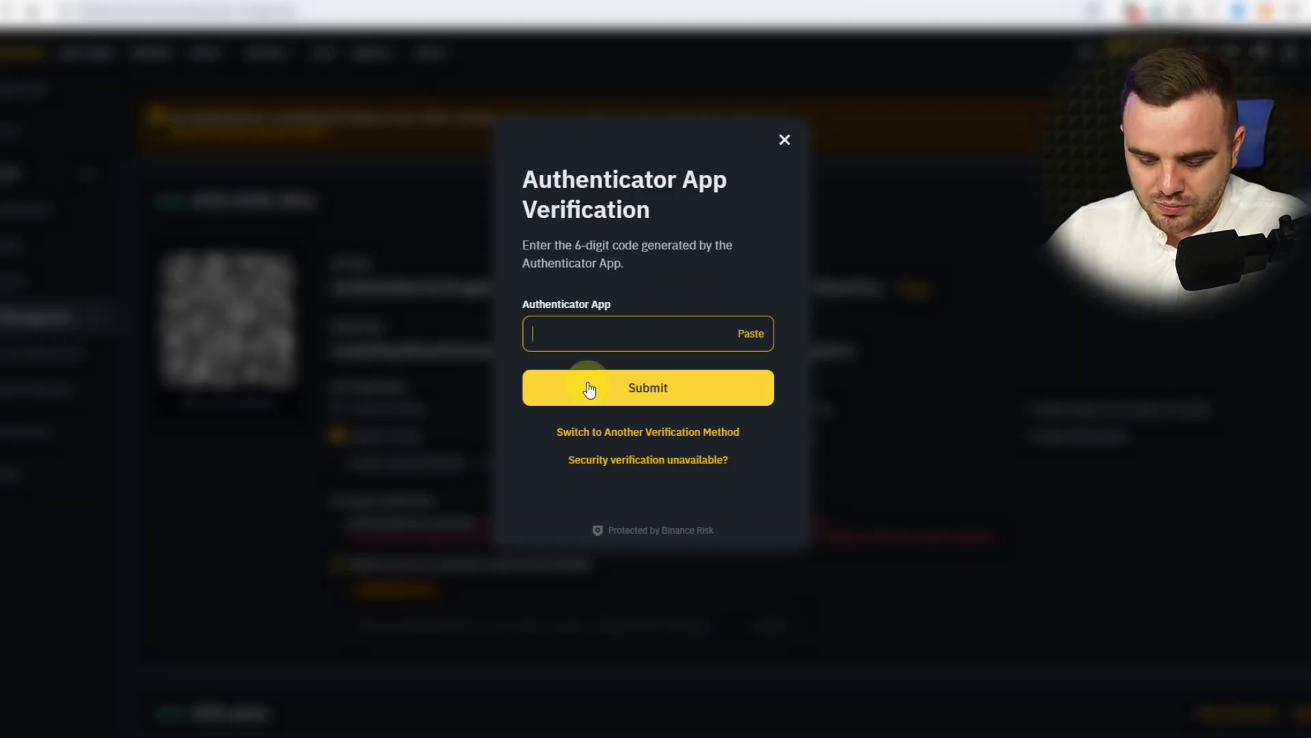
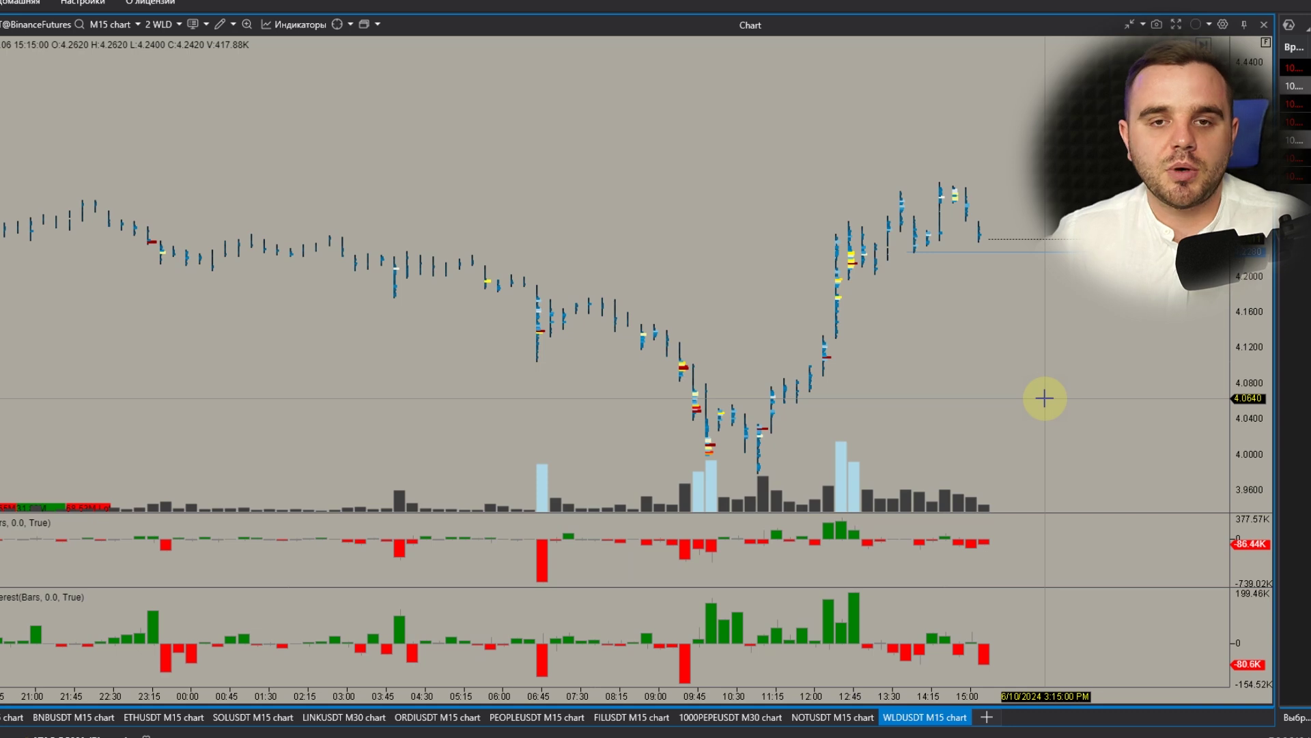
scroll(988, 384, "down", 5)
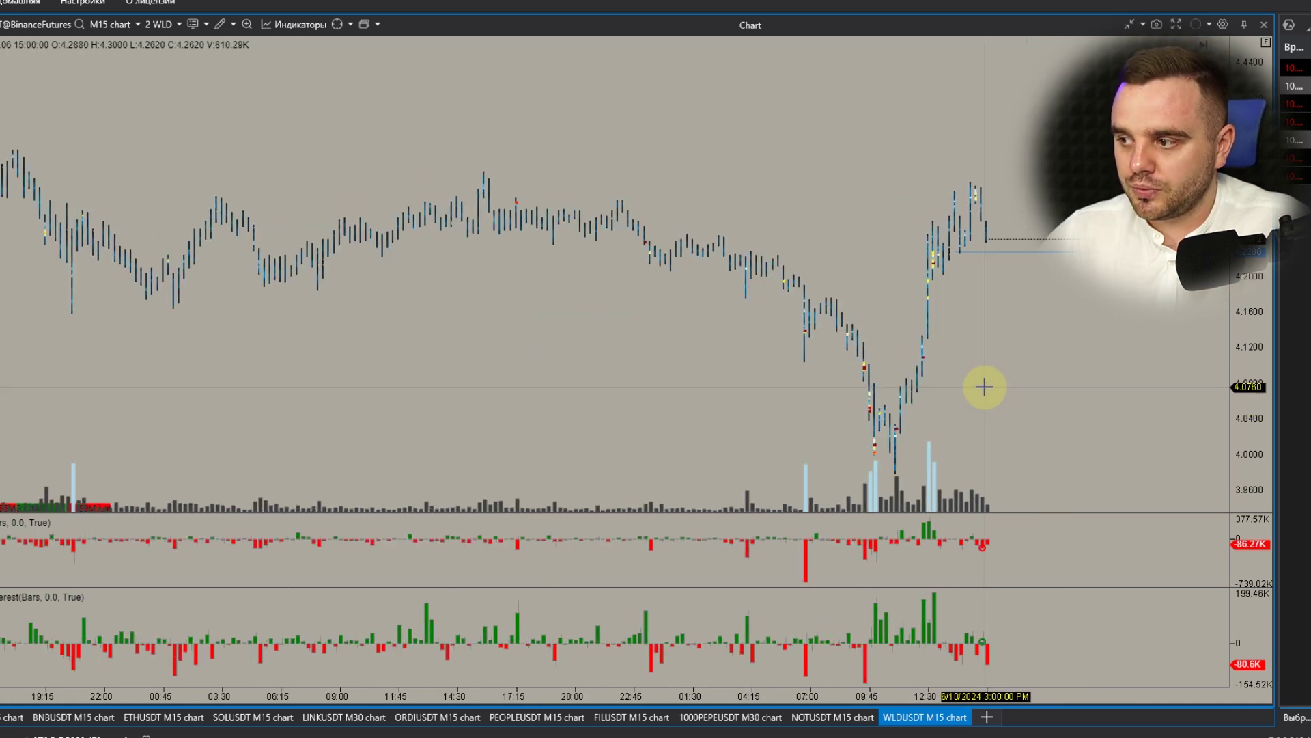
scroll(988, 386, "up", 3)
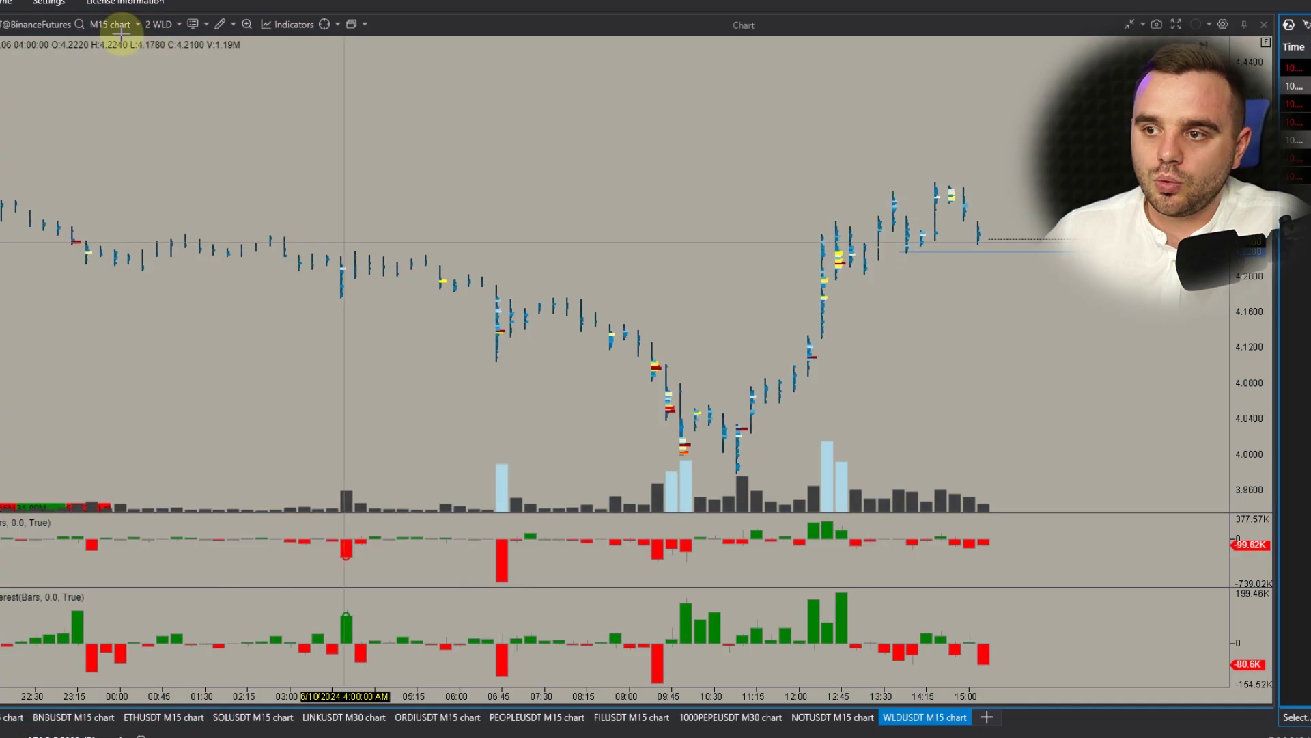
- Delete the ATAC ДОМА and Video connections from the ATAS Connections list
left_click(68, 45)
left_click(870, 103)
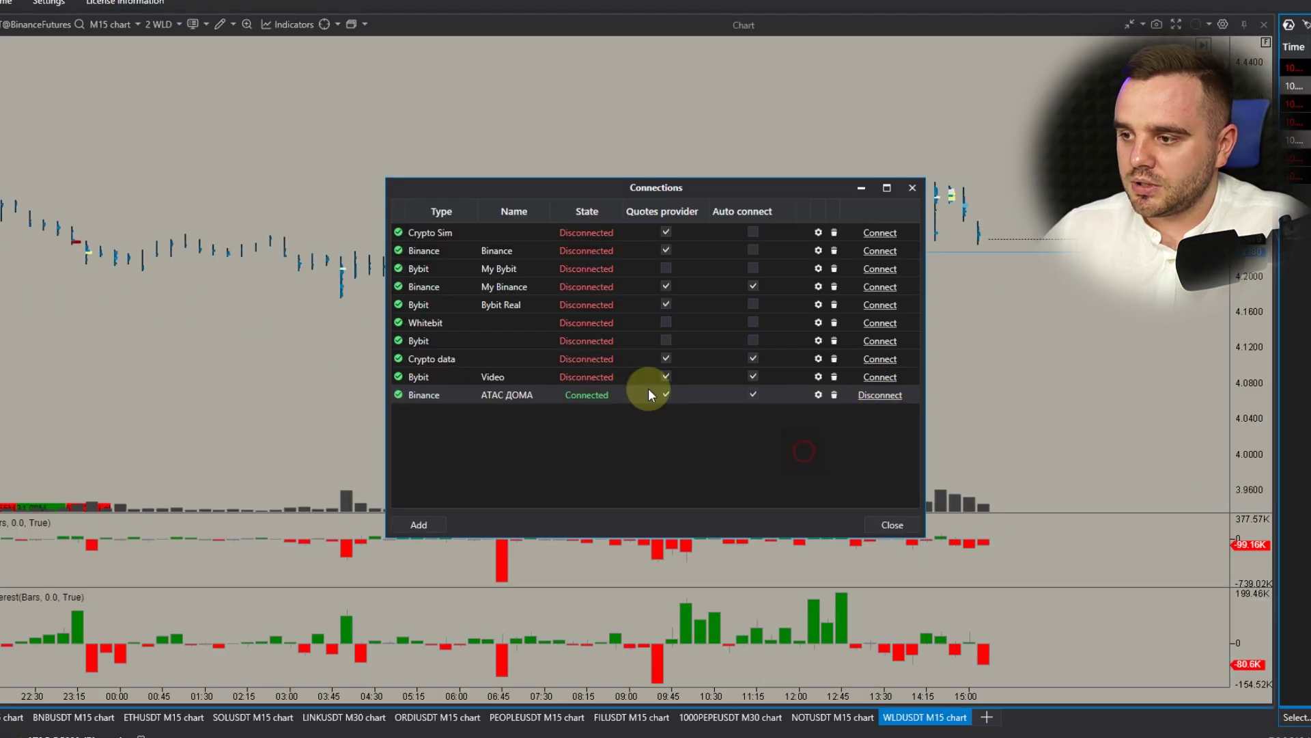
left_click(833, 395)
left_click(691, 401)
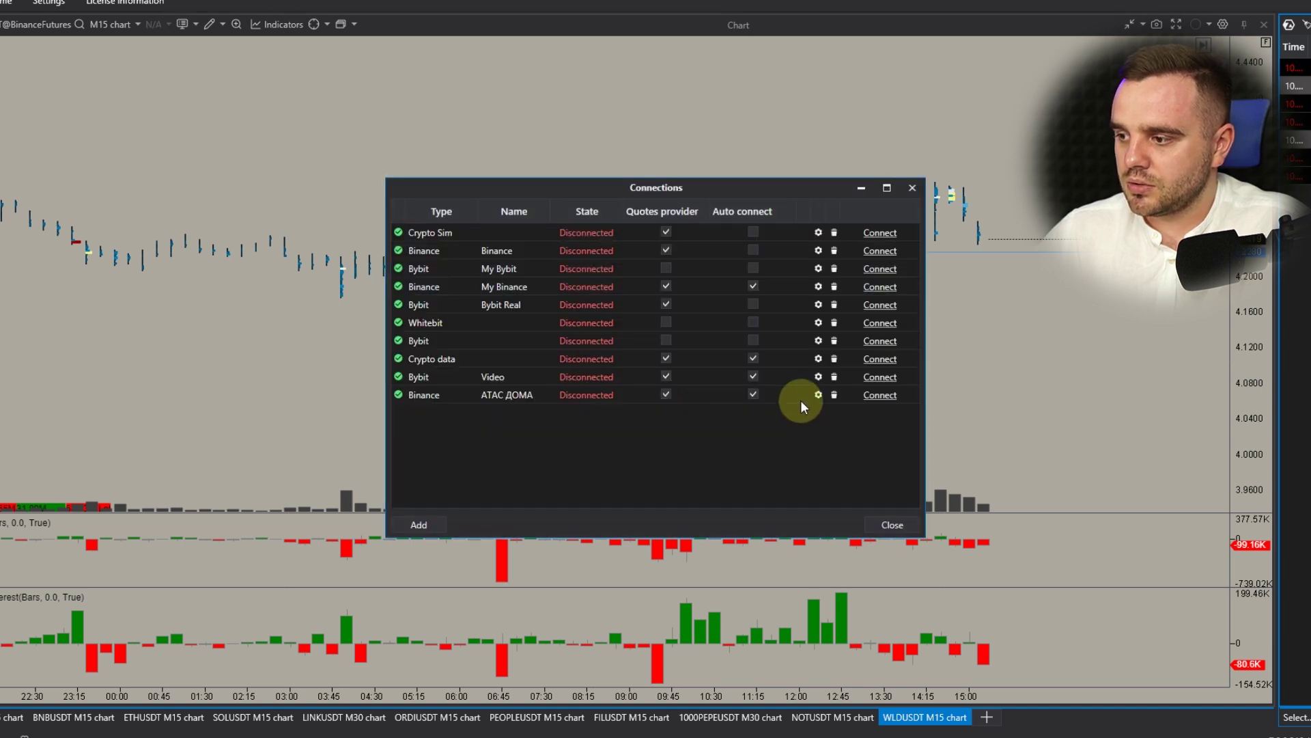
left_click(833, 375)
left_click(683, 402)
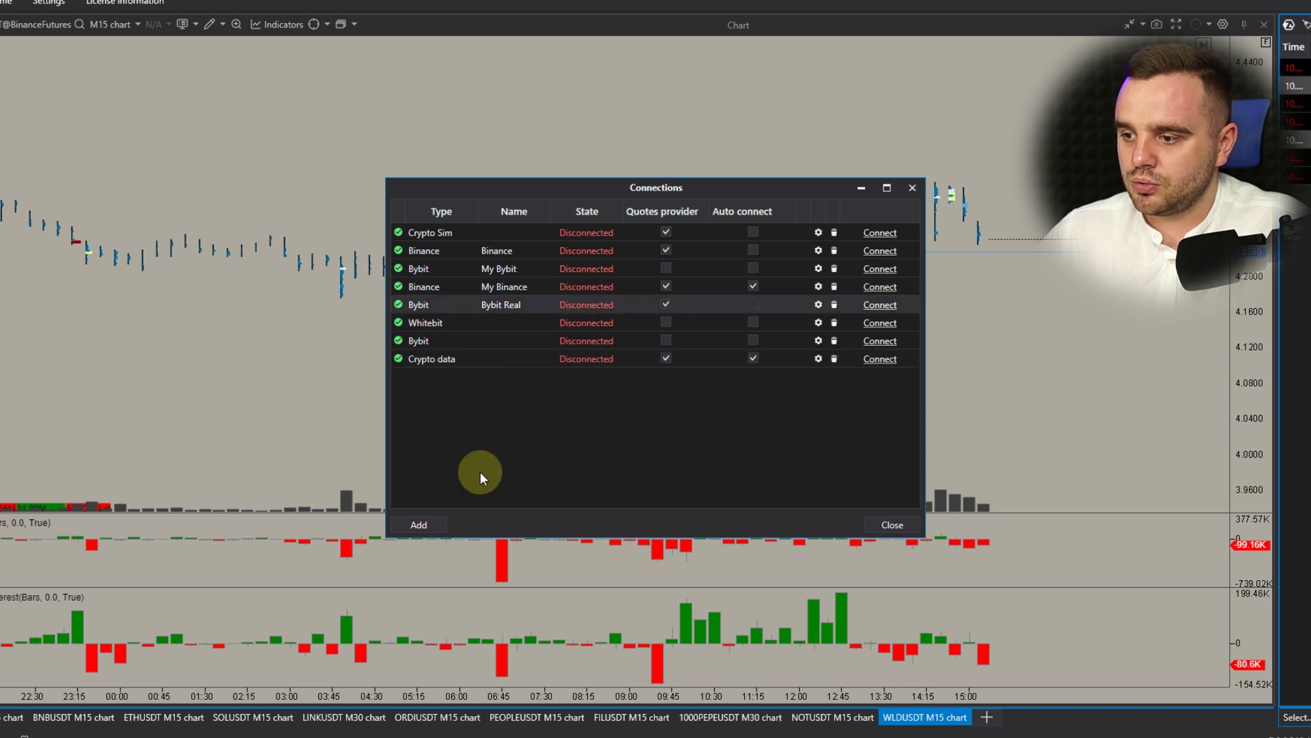
- Add a new Binance connection and copy the new API key from Binance
left_click(415, 524)
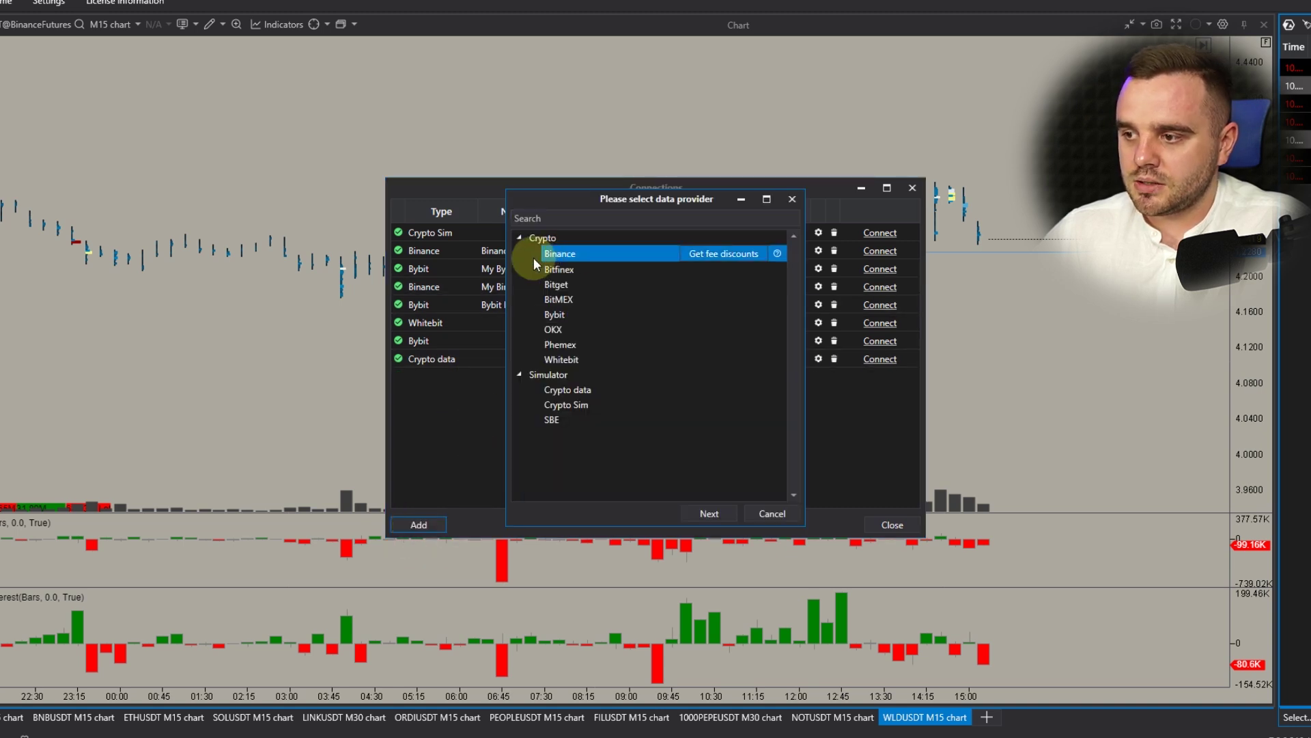
left_click(710, 514)
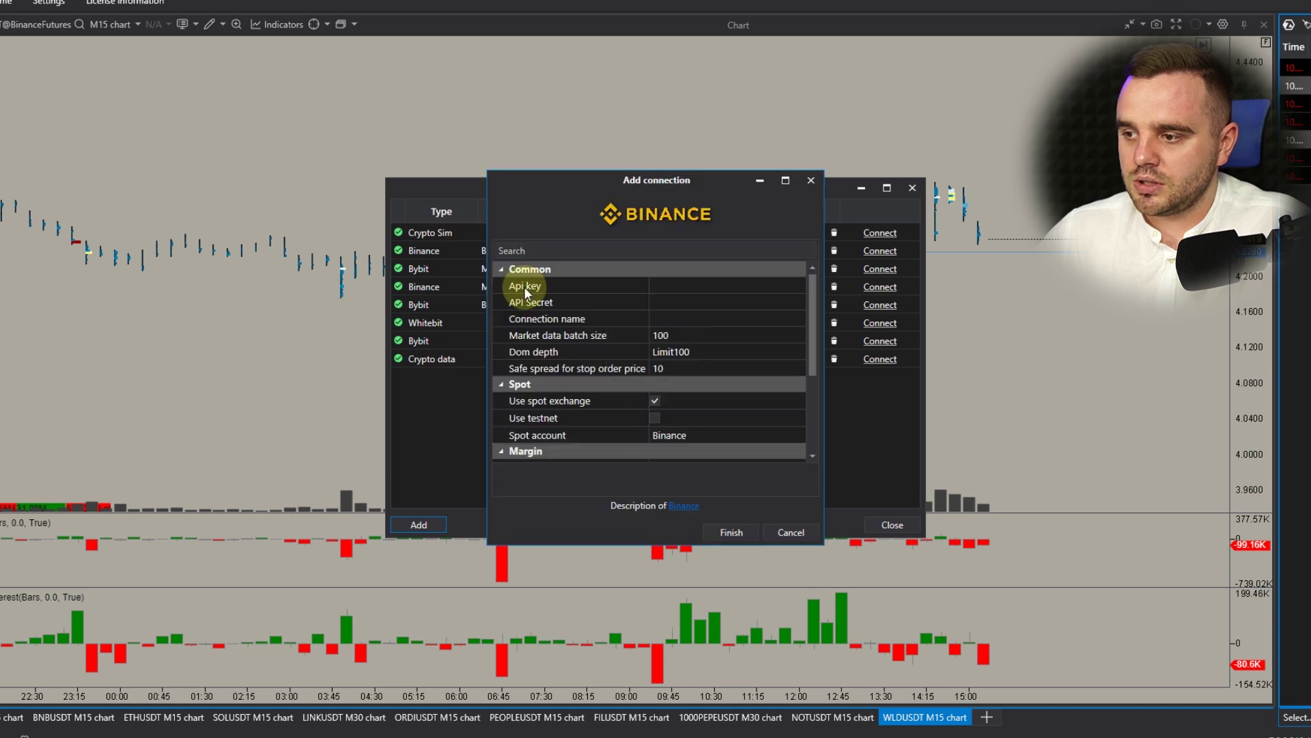
left_click(526, 286)
left_click(549, 305)
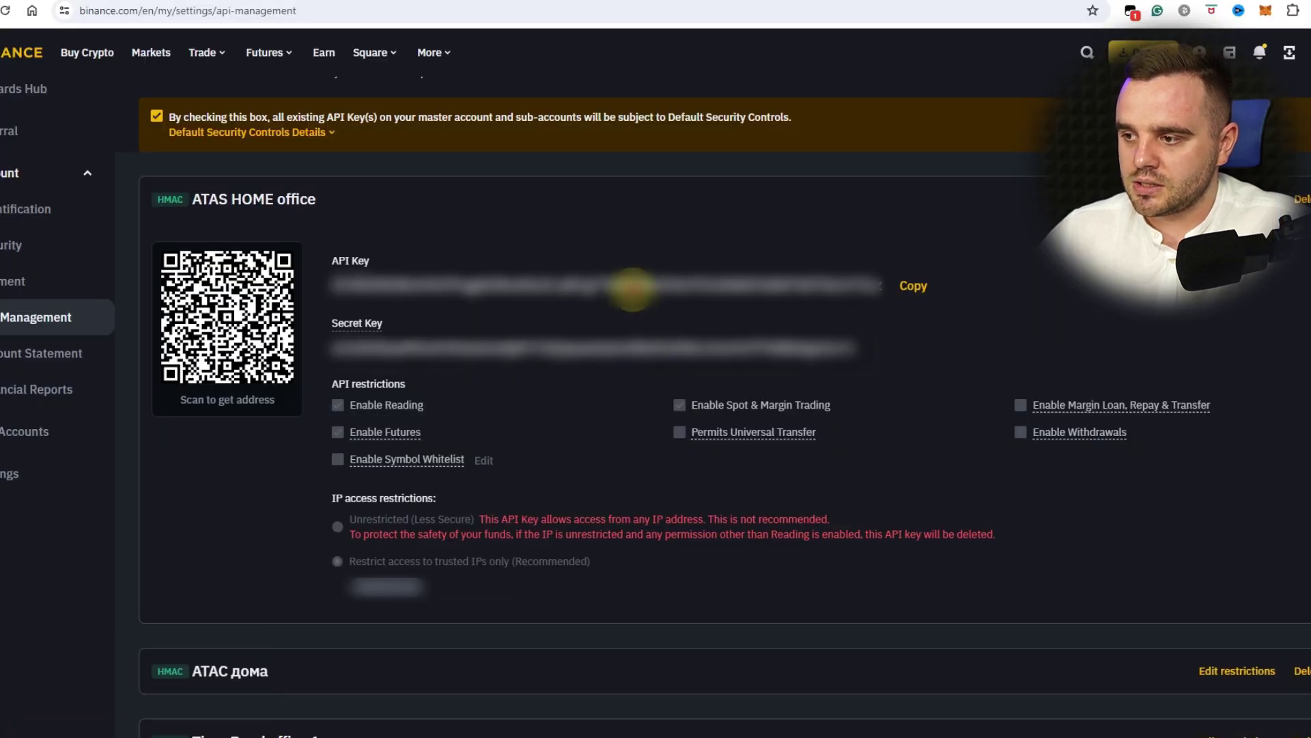
double_click(629, 284)
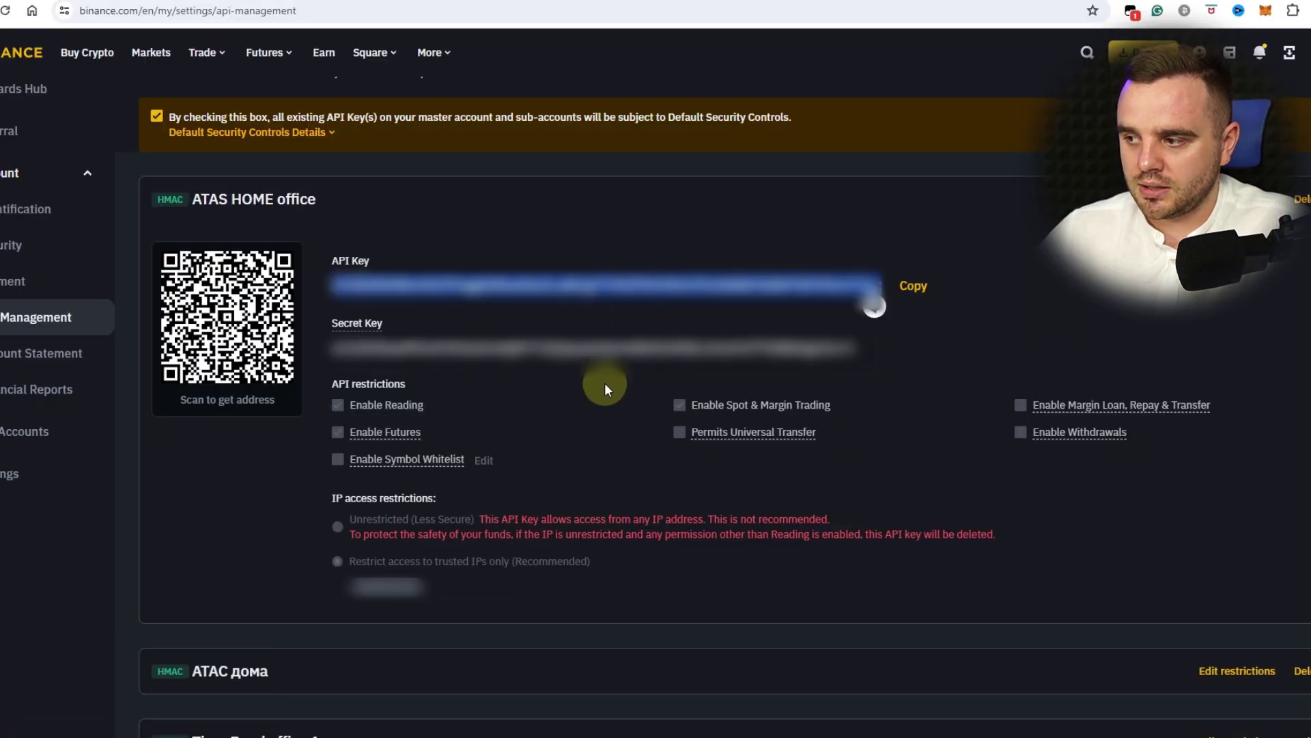
key("ctrl+c")
left_click(313, 723)
- Paste the API key into the connection and copy the Secret Key from Binance
left_click(225, 693)
key("ctrl+v")
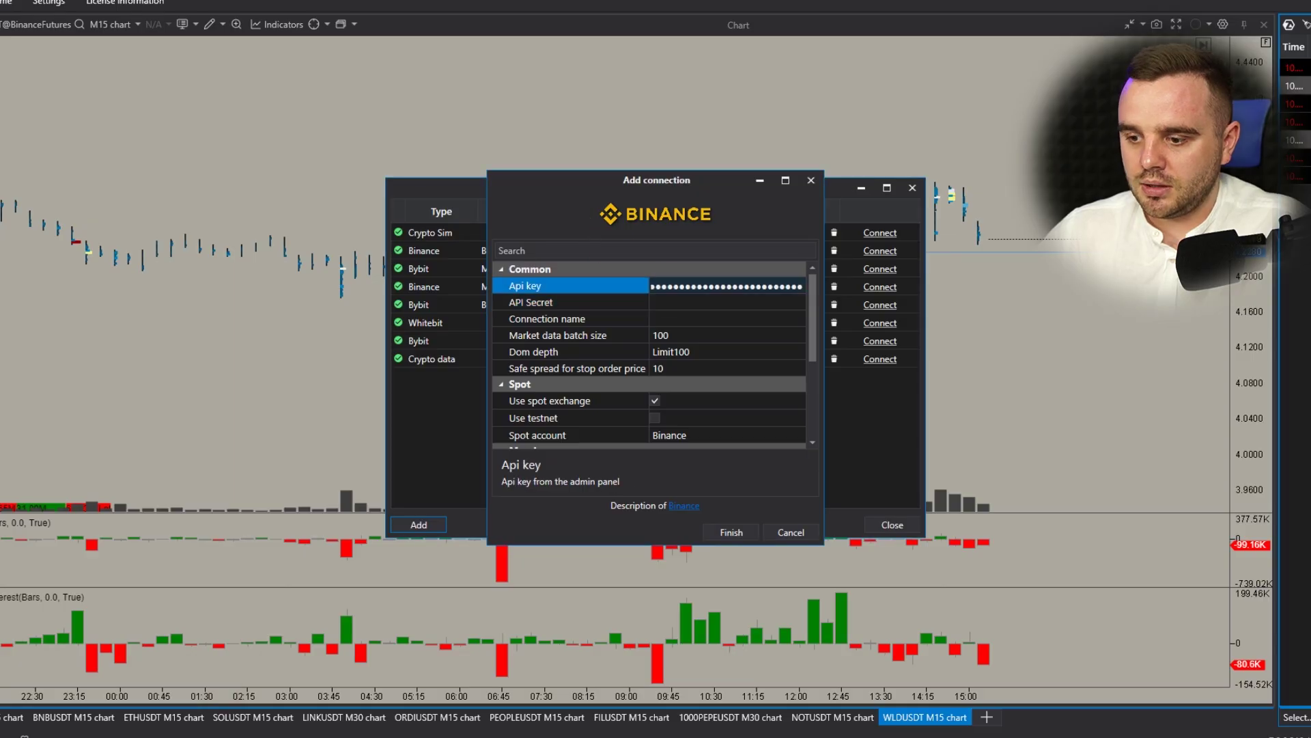
left_click(170, 703)
double_click(518, 348)
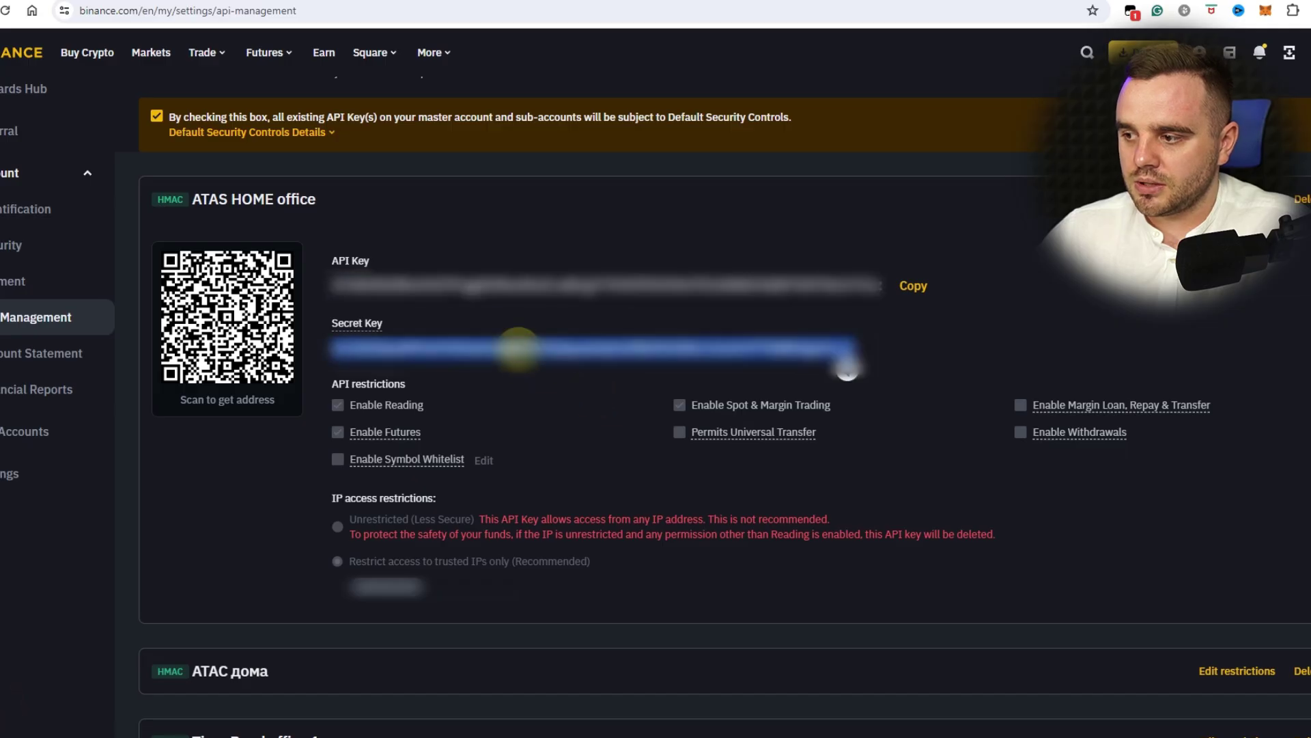
key("ctrl+c")
- Paste the secret into API Secret and finish adding the Binance connection
left_click(314, 722)
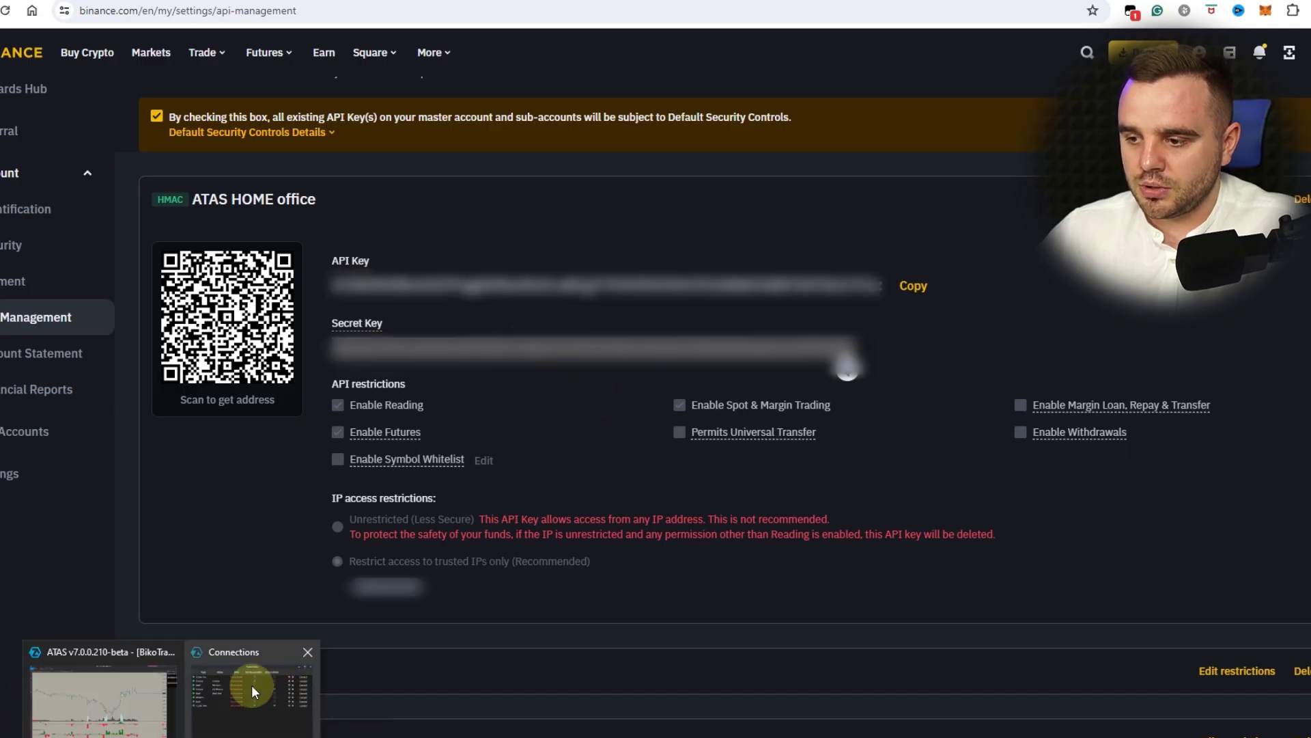
left_click(251, 684)
left_click(676, 302)
key("ctrl+v")
left_click(732, 532)
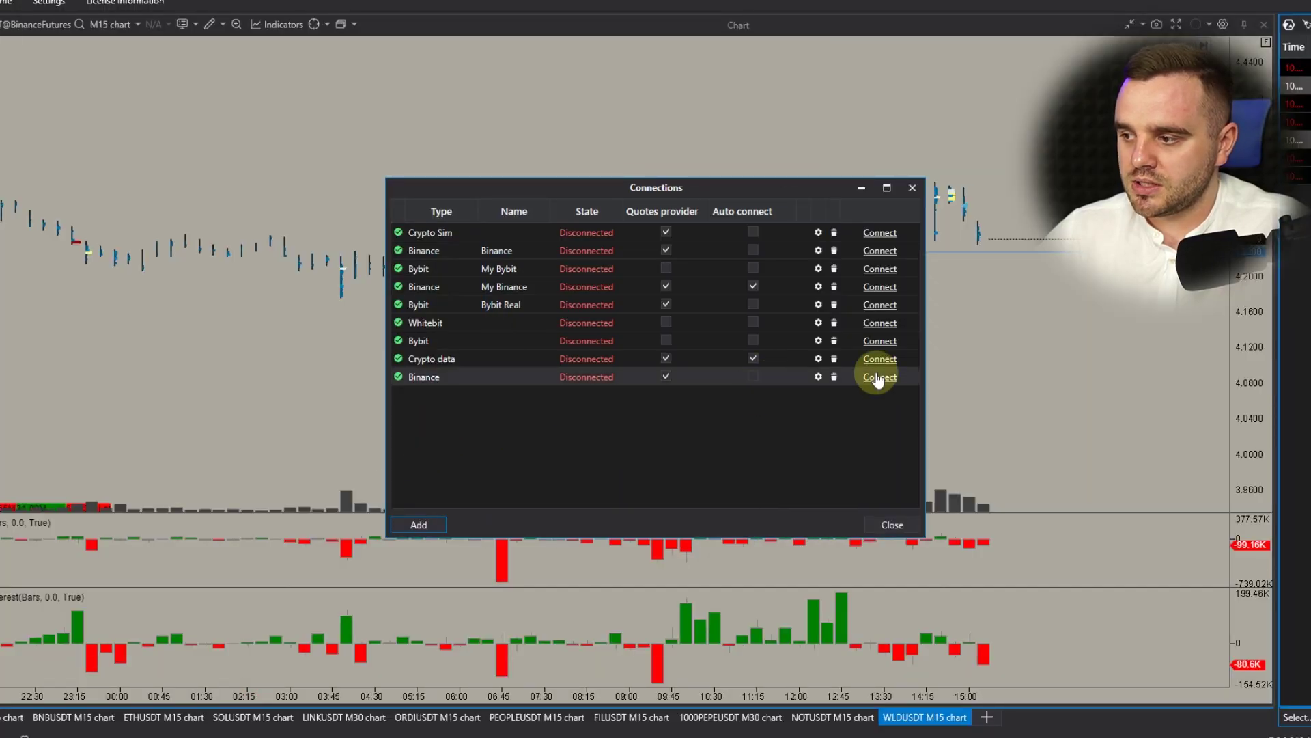
left_click(205, 687)
- Reload API Management and expand the ATAS HOME office key to check its masked secret
key("F5")
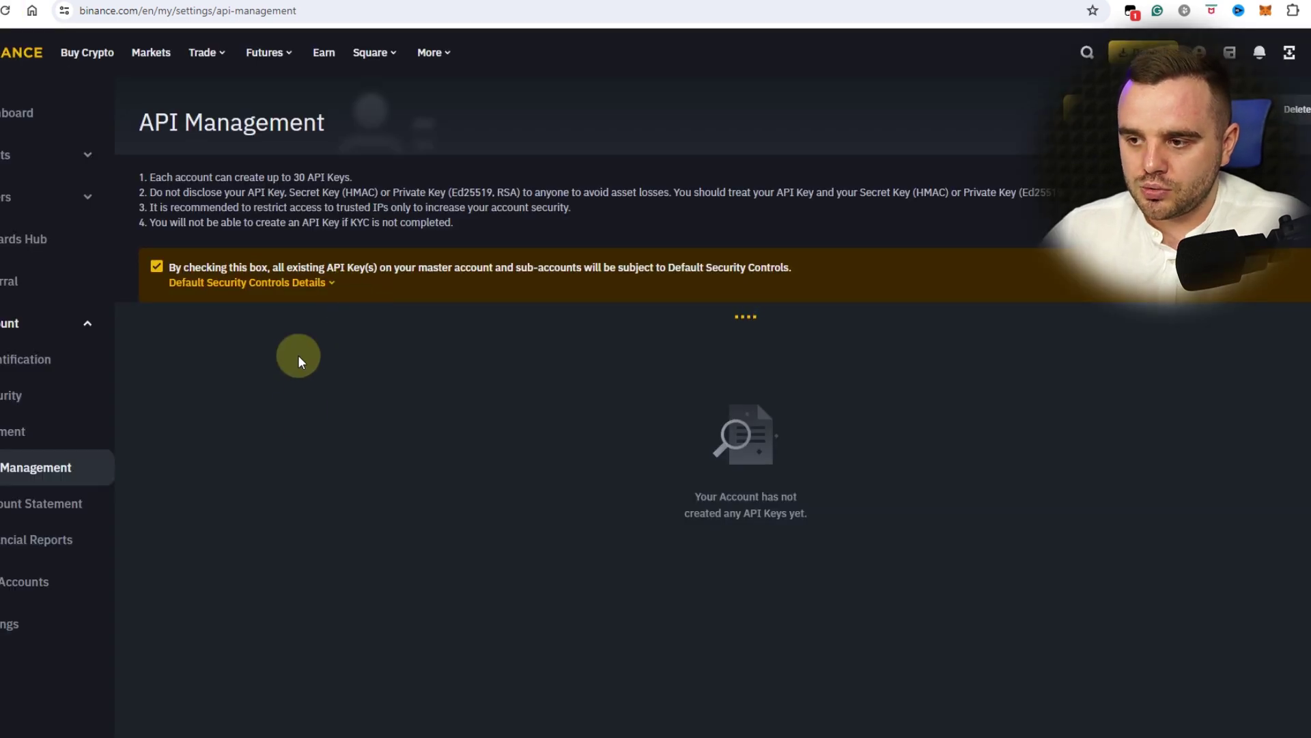
left_click(310, 351)
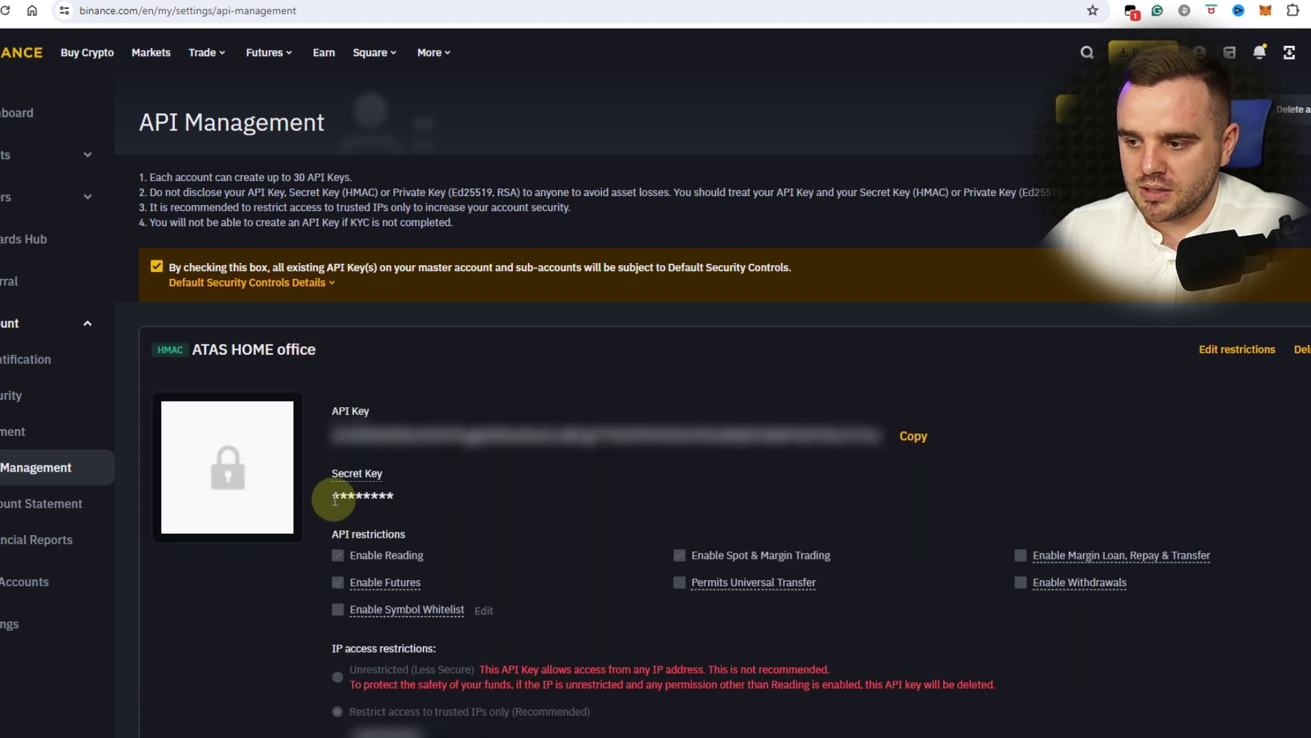
left_click_drag(334, 499, 420, 504)
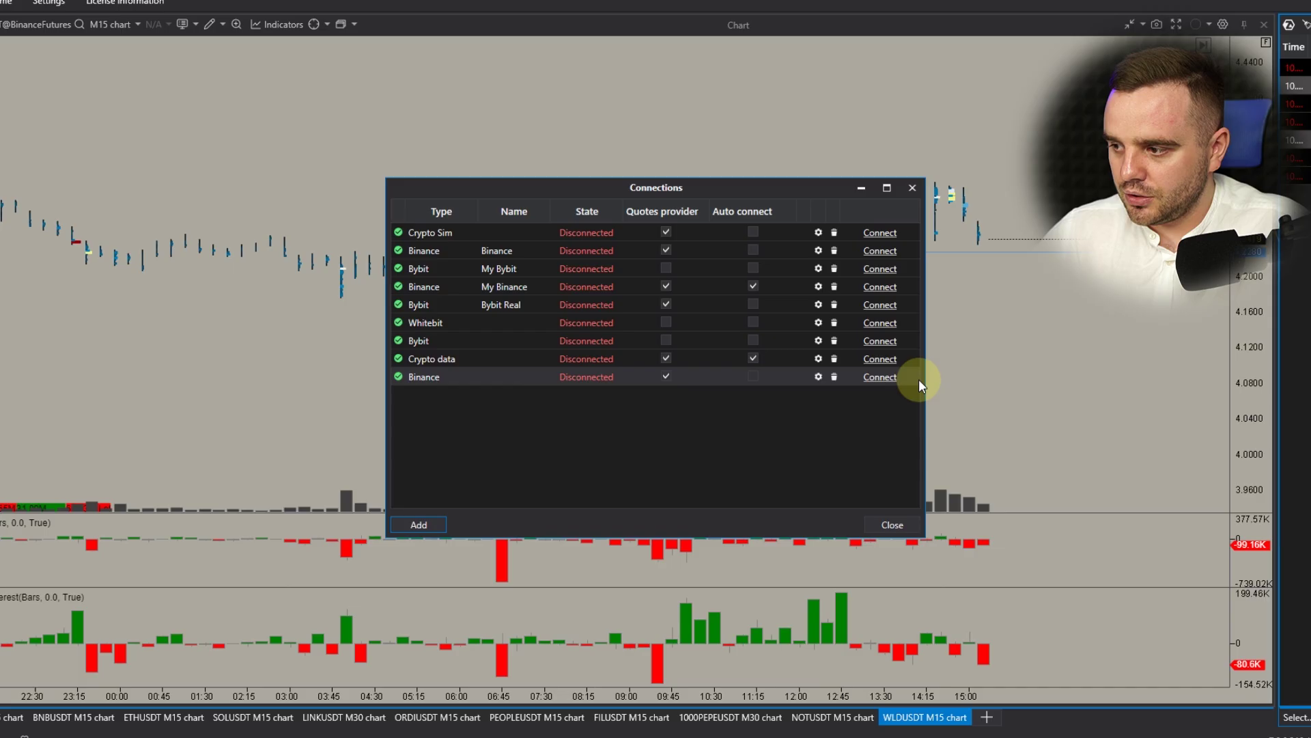
- Connect the new Binance connection, tick Auto connect, and close the Connections window
left_click(246, 690)
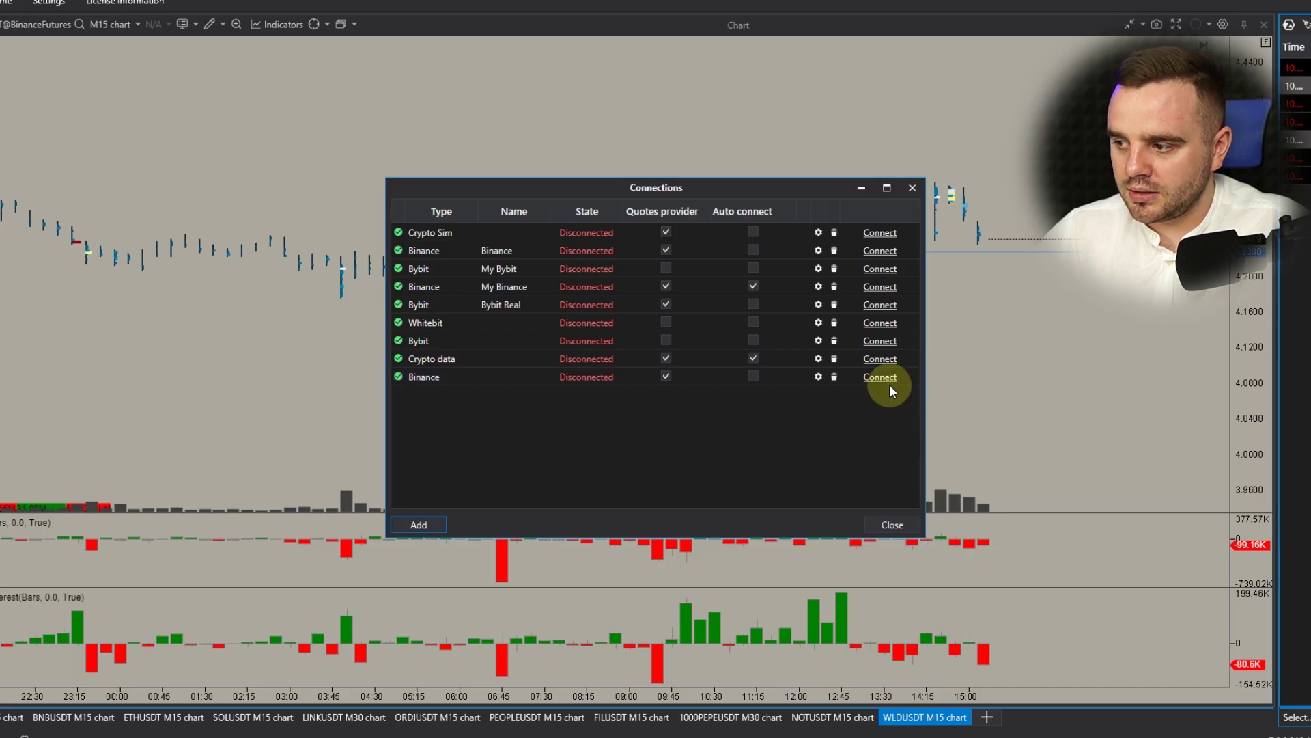
left_click(876, 380)
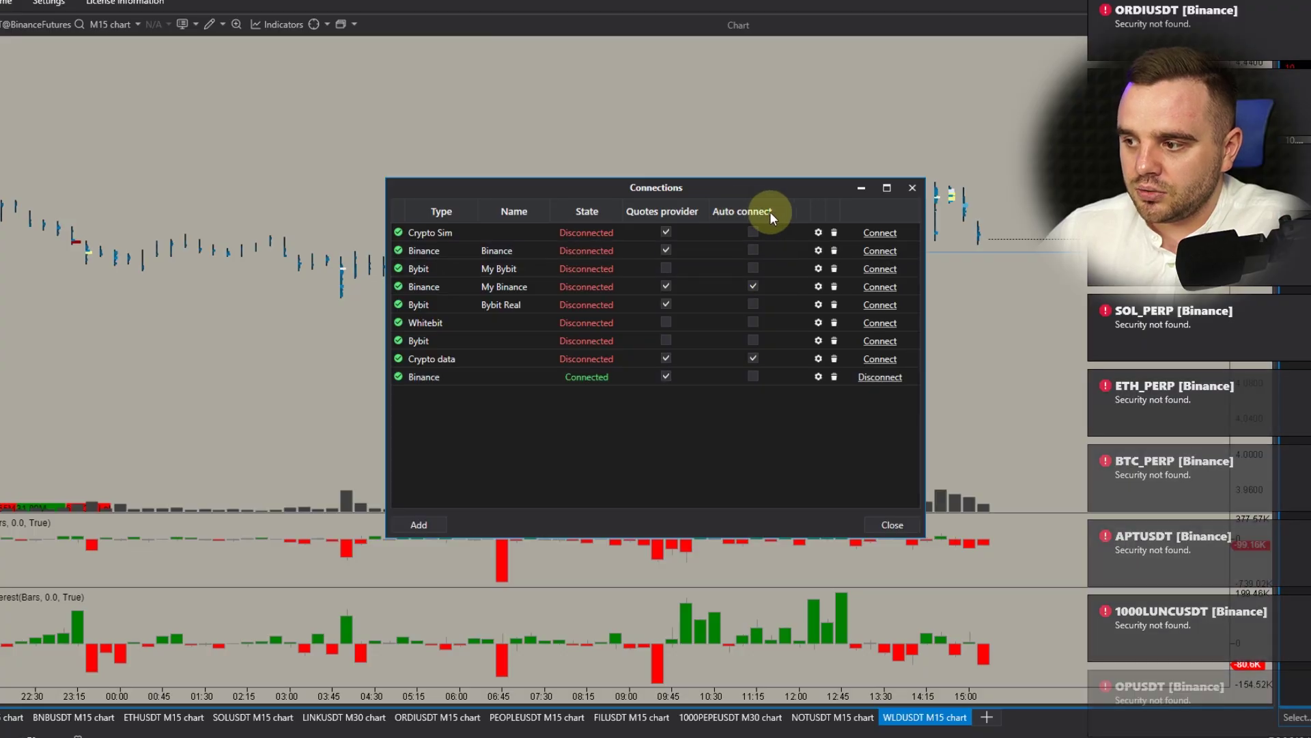
left_click(752, 376)
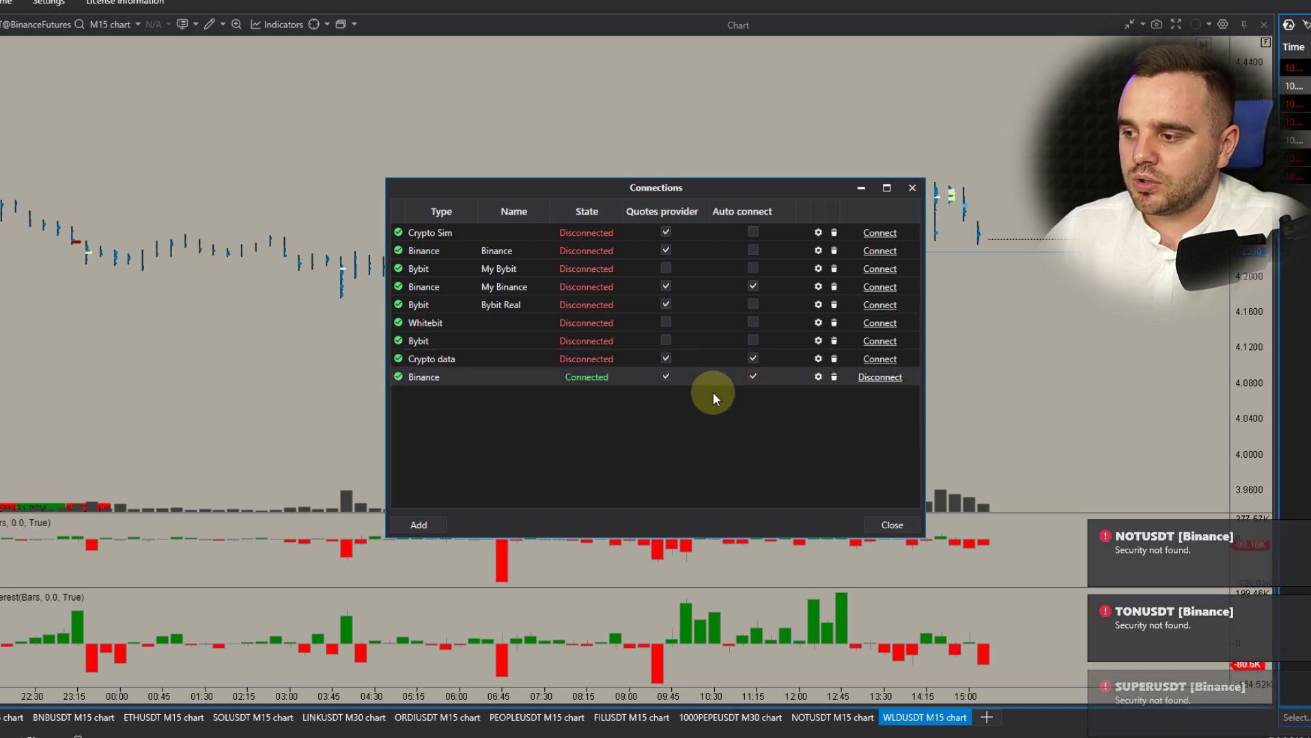
left_click(905, 525)
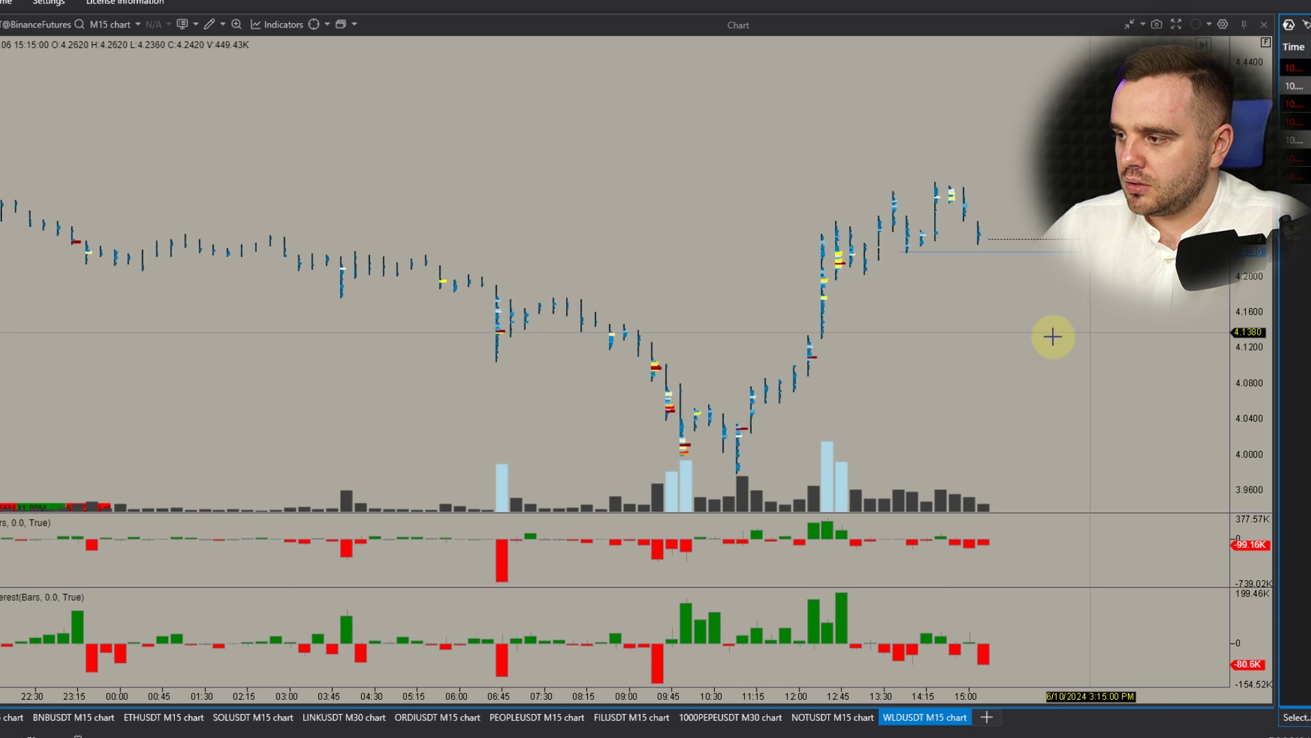
- Return to the WLDUSDT M15 chart and add a DOM Trader ladder beside it
left_click_drag(1234, 417, 1235, 240)
key("ctrl+Tab")
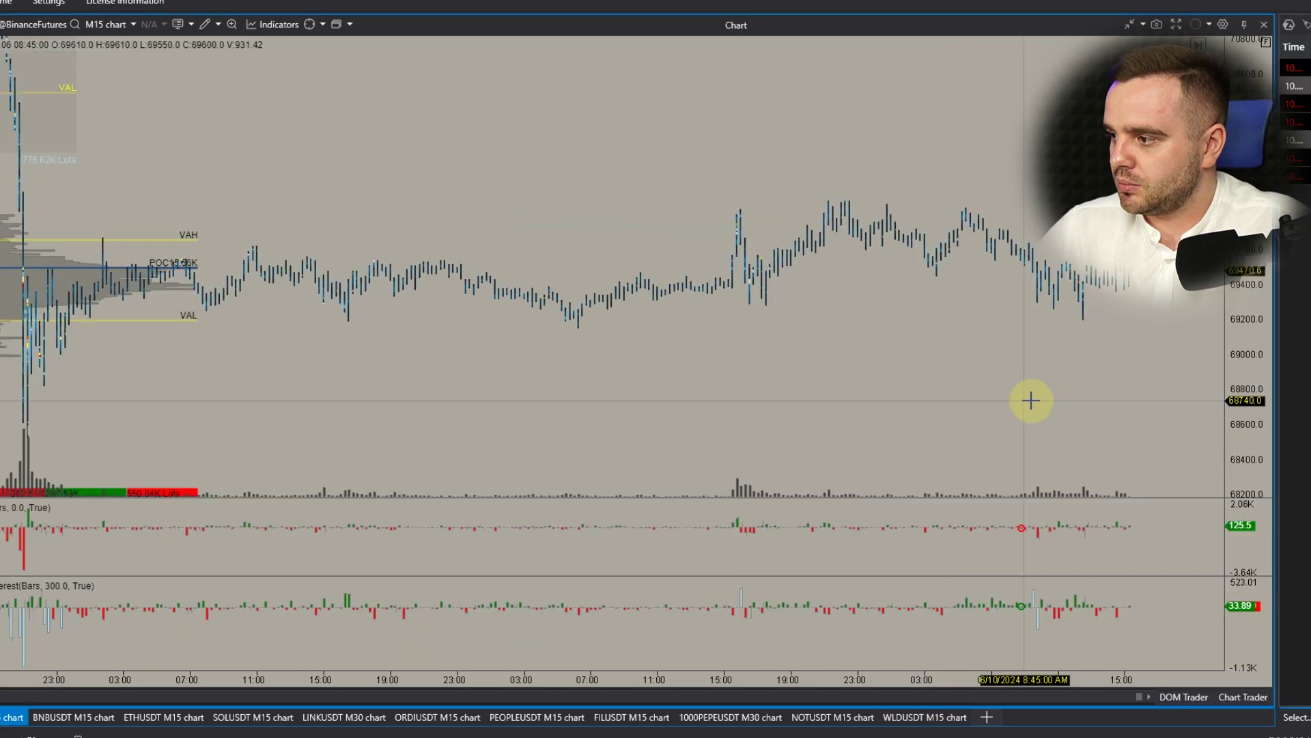
scroll(1030, 394, "up", 5)
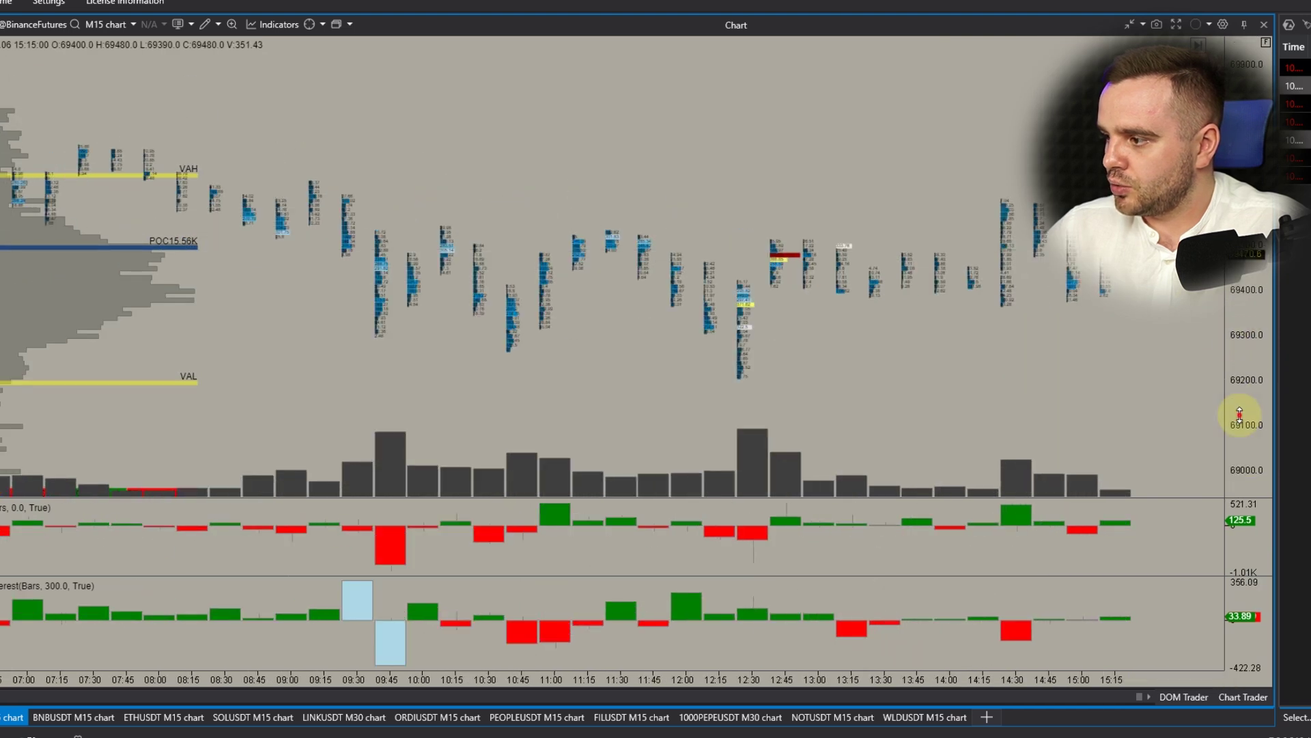
left_click_drag(1244, 419, 1243, 345)
scroll(1101, 302, "up", 3)
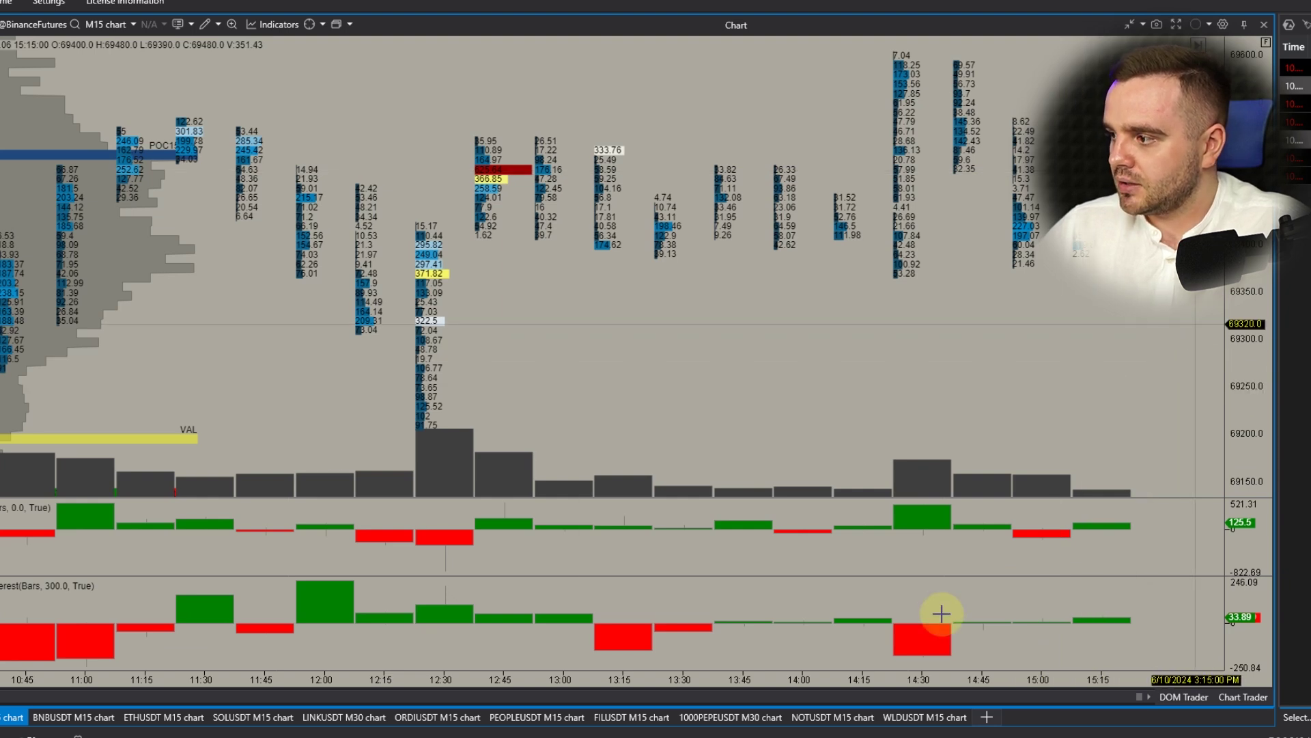
left_click(932, 717)
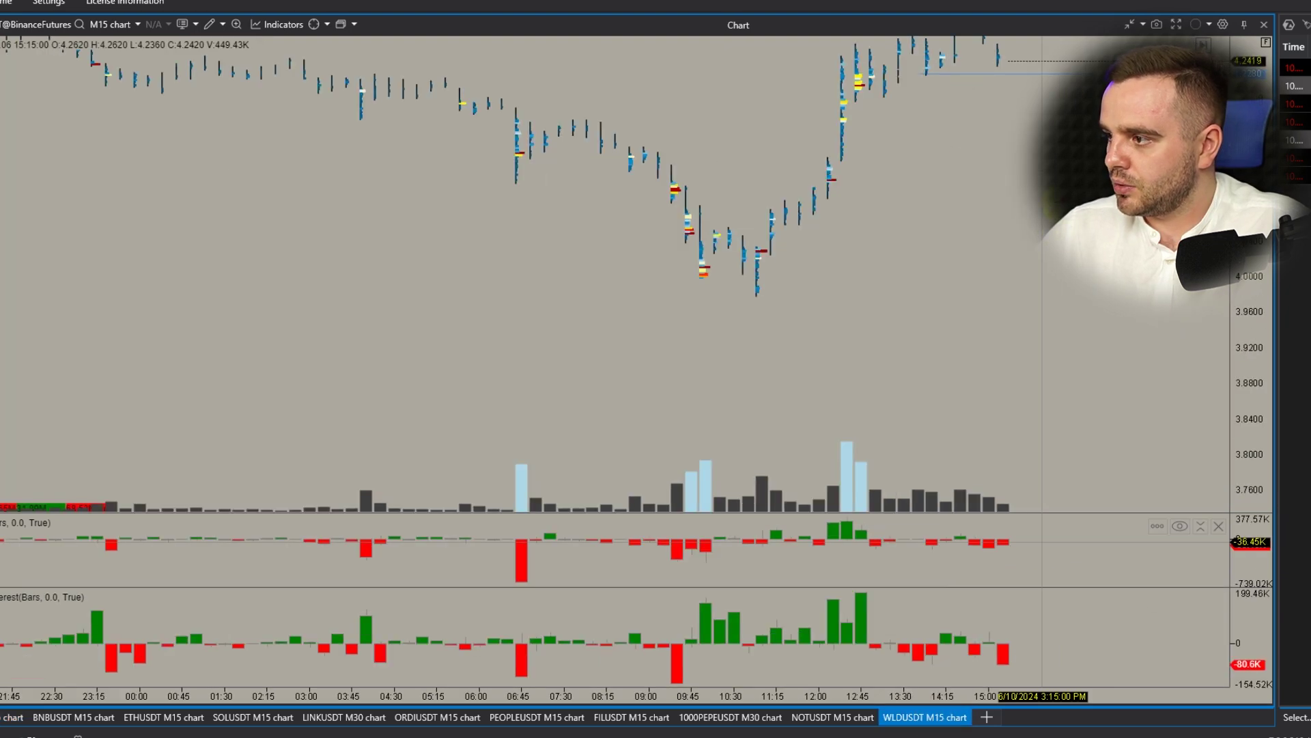
right_click(1120, 319)
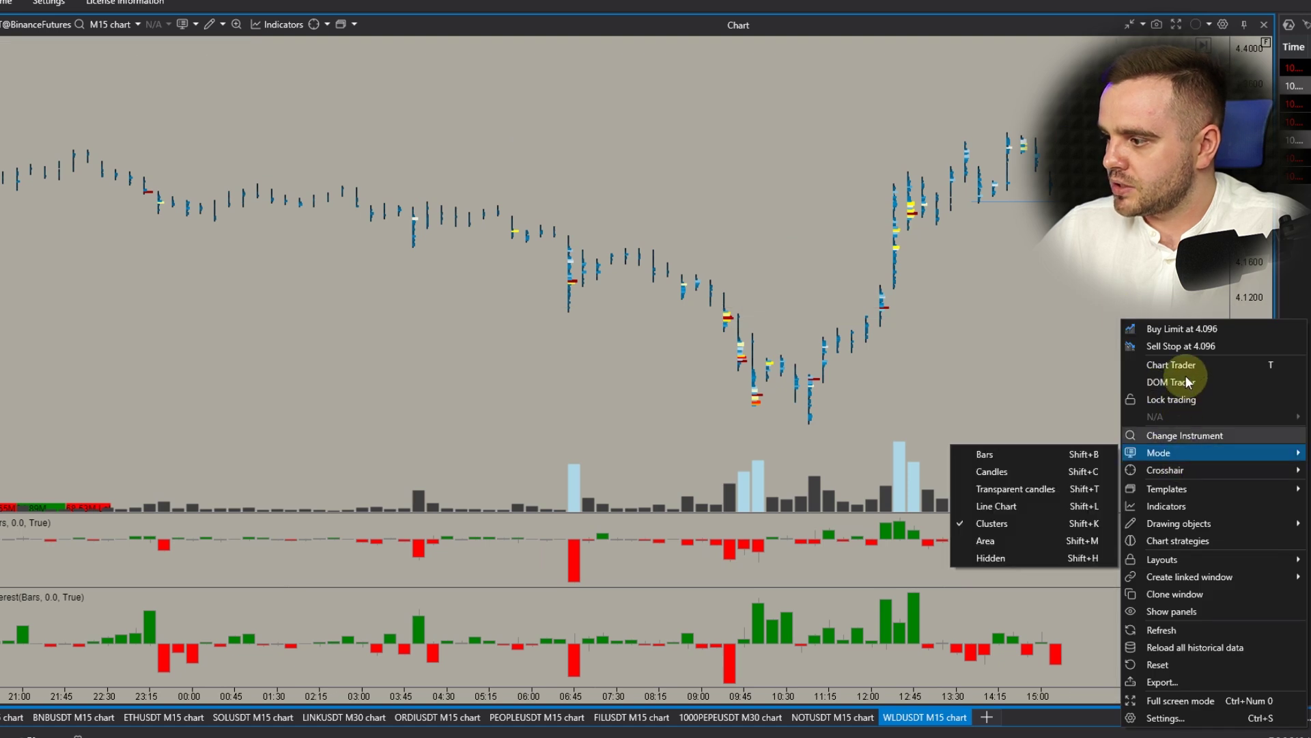
left_click(1159, 382)
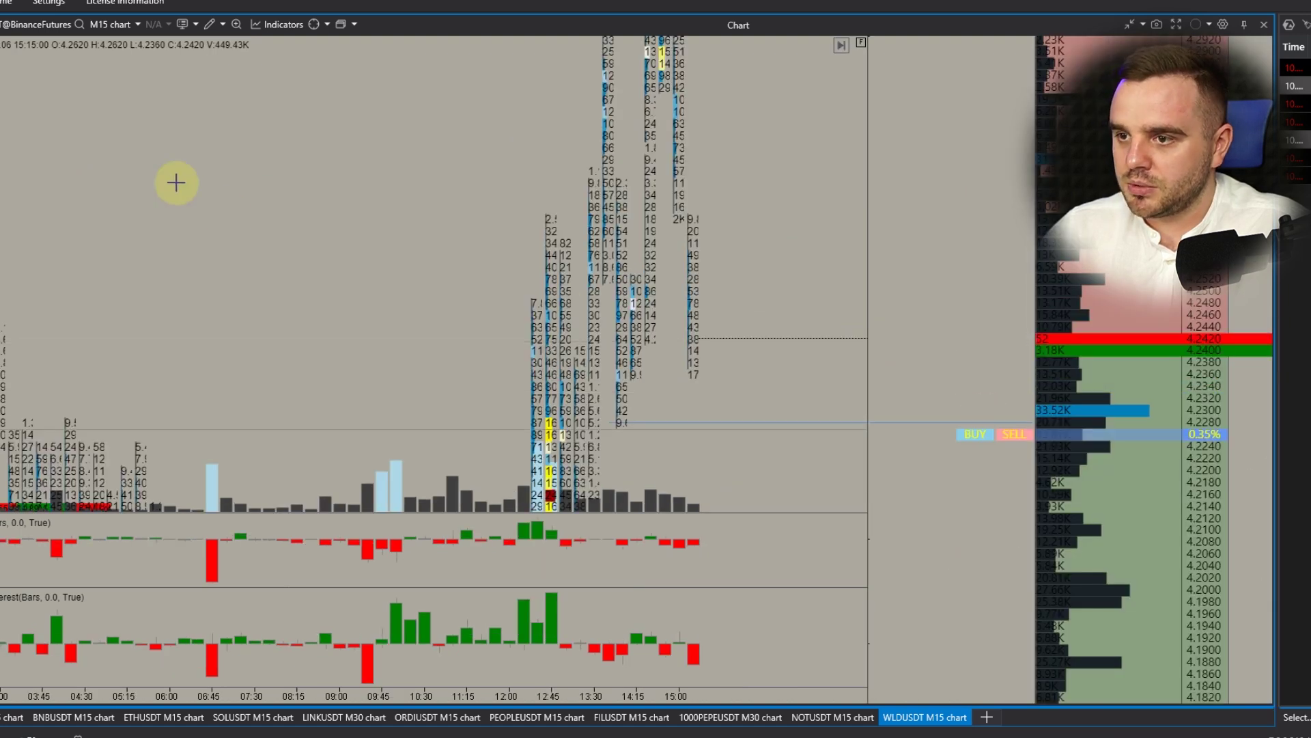
- Set the Binance connection's Dom depth to Limit1000 and confirm reconnecting
left_click(12, 4)
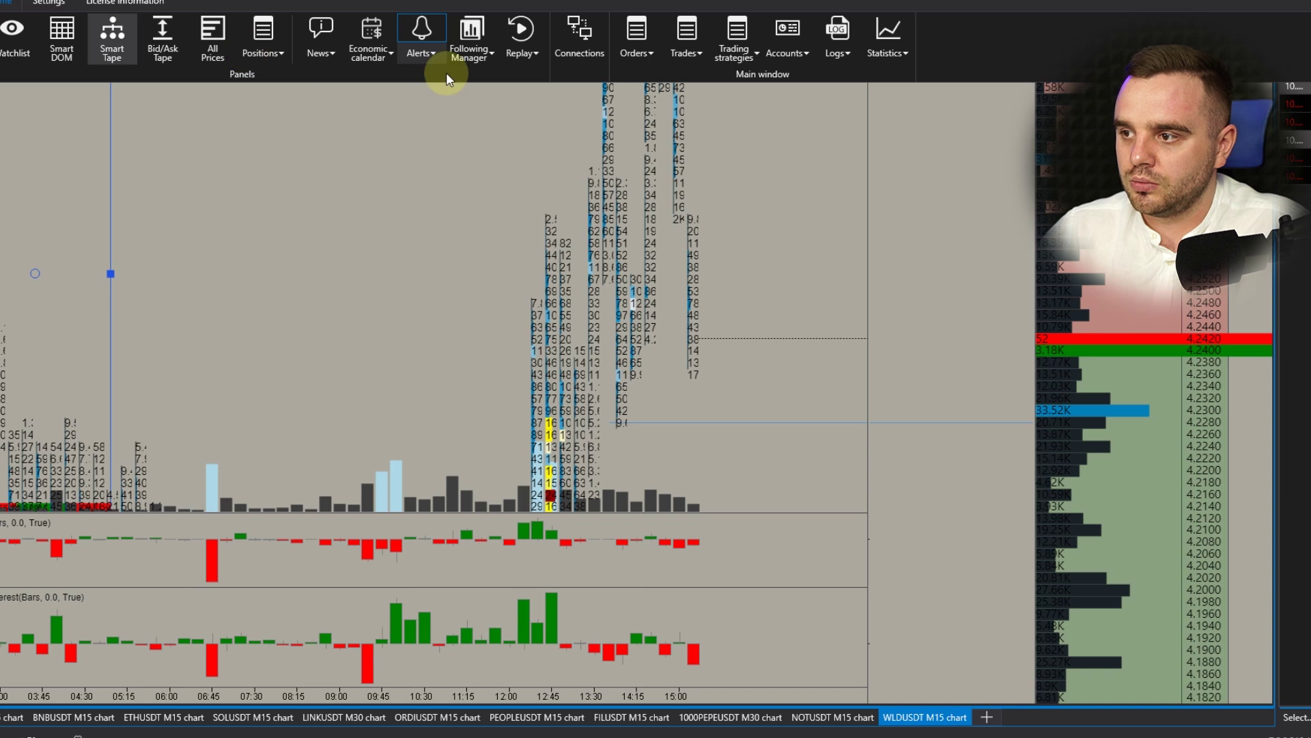
left_click(591, 47)
left_click(817, 376)
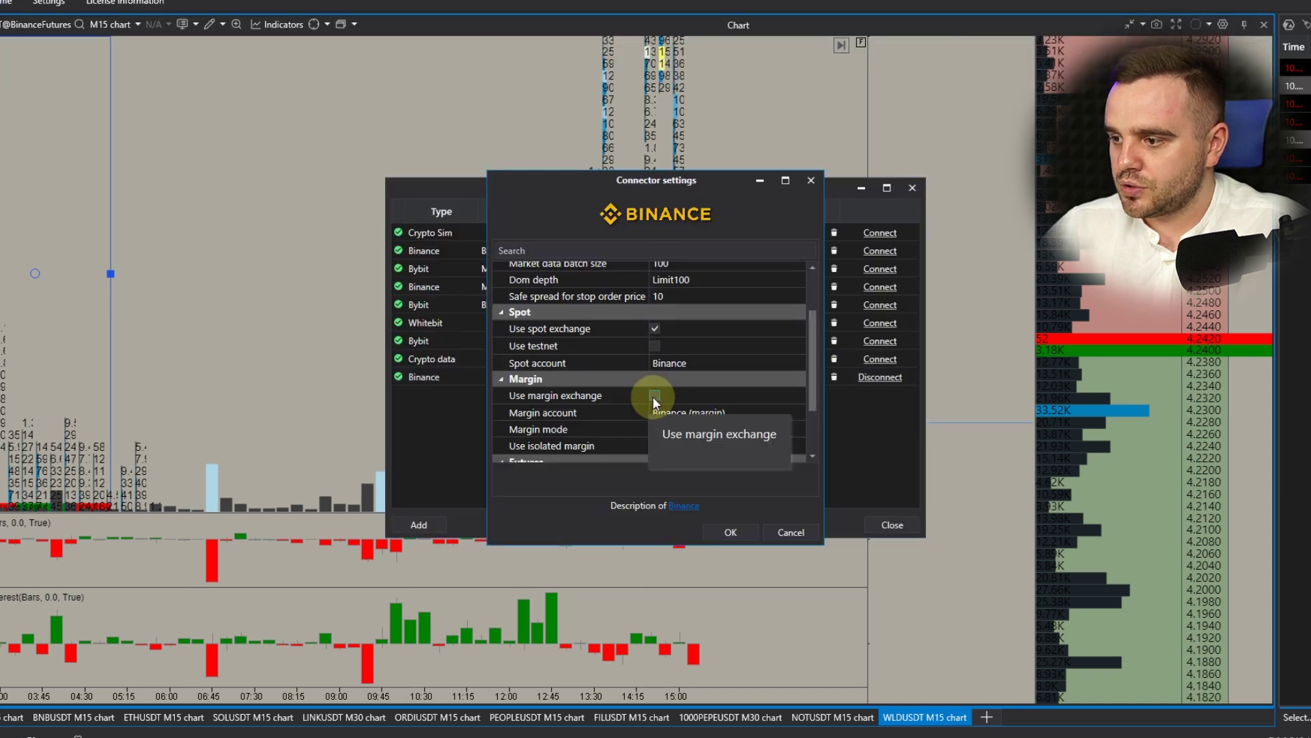
scroll(653, 396, "down", 2)
left_click(654, 391)
scroll(654, 404, "down", 1)
left_click(656, 392)
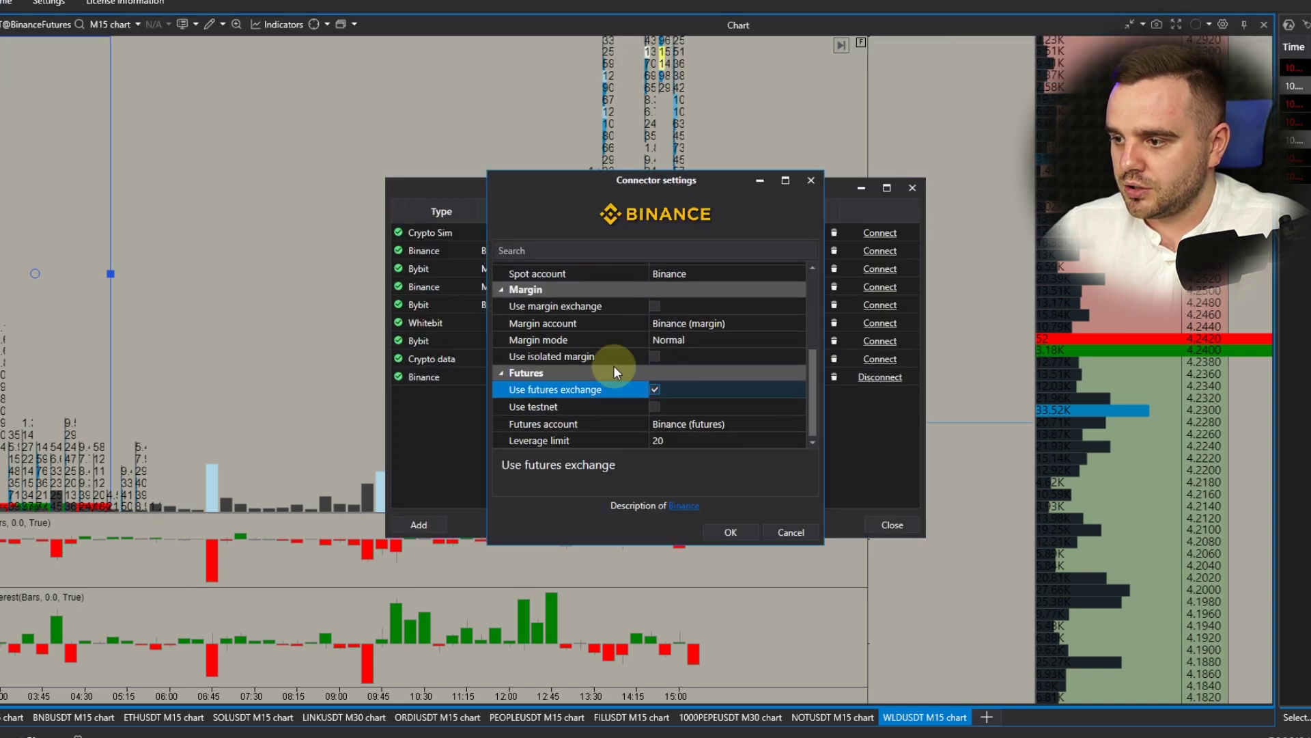
scroll(613, 366, "up", 4)
left_click(723, 298)
left_click(694, 407)
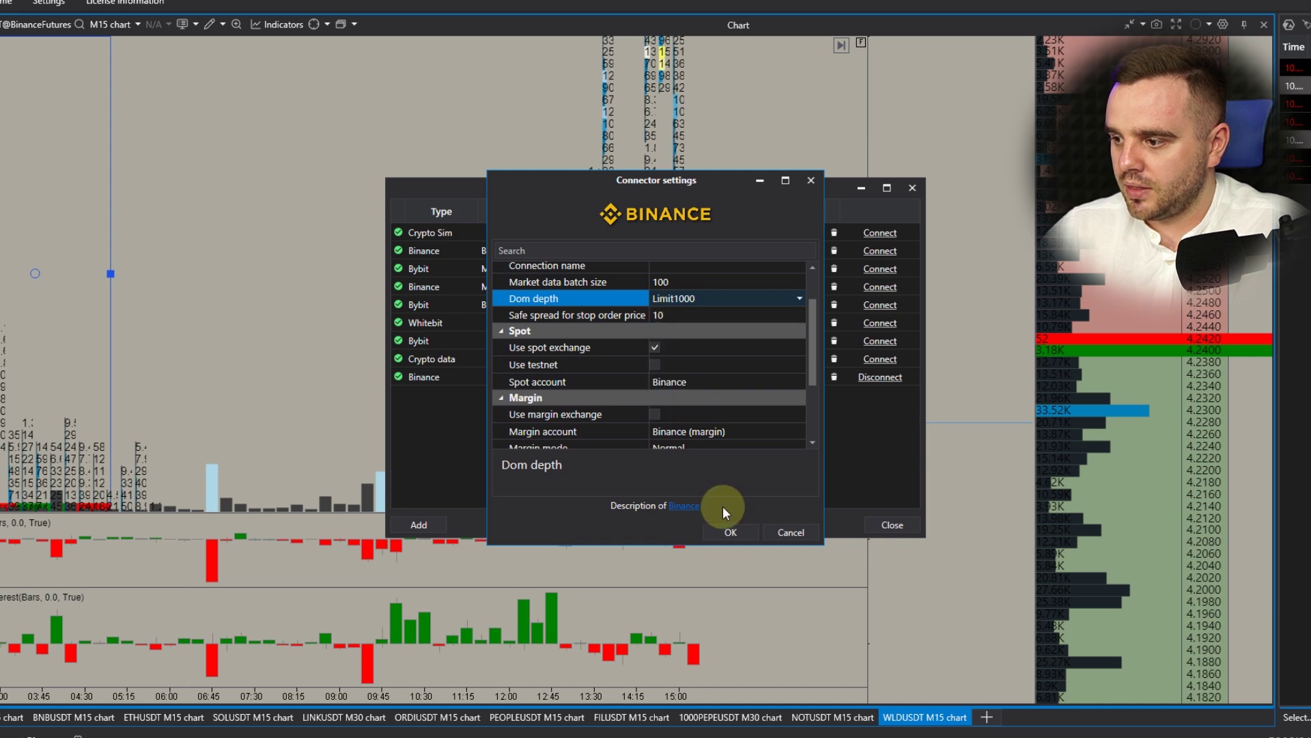
left_click(732, 535)
left_click(831, 413)
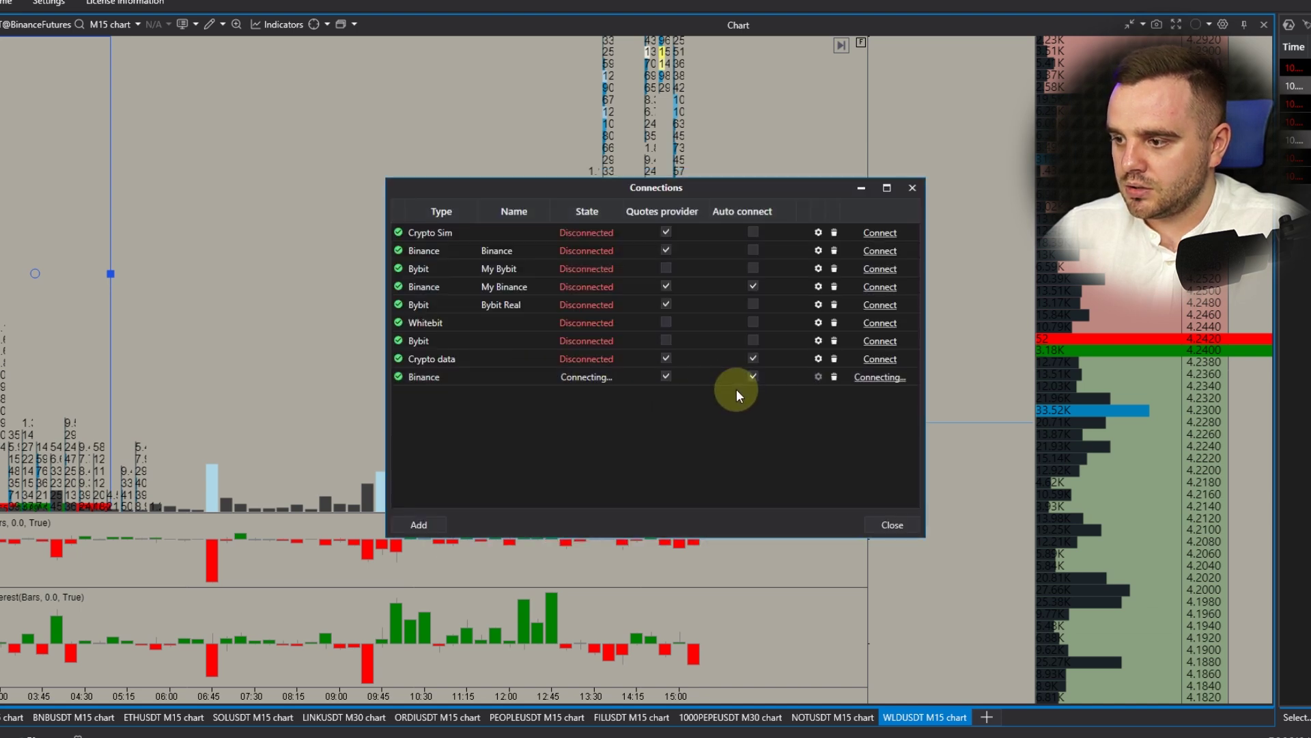
- Dismiss Connections, reload the BTC footprint chart data, and dock a DOM Trader ladder beside it
left_click(892, 525)
right_click(1020, 303)
left_click(1055, 623)
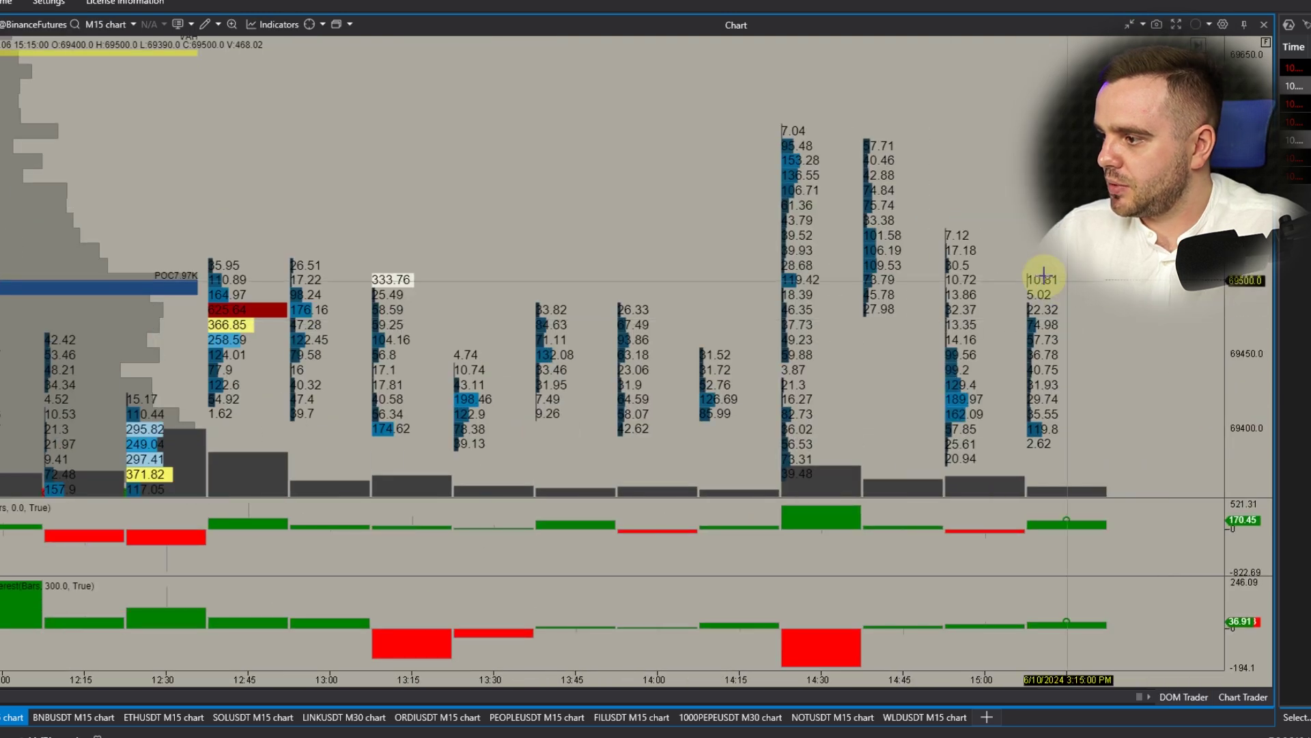
right_click(1026, 224)
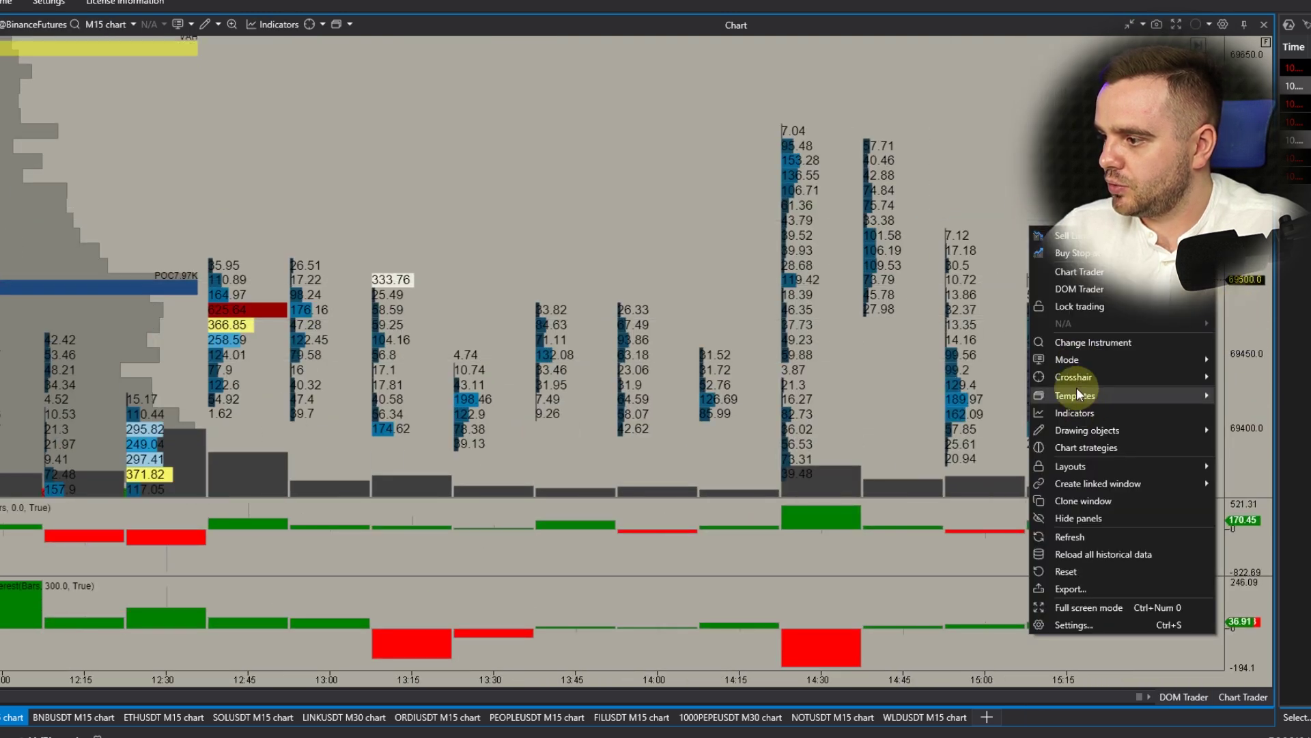
left_click(1077, 289)
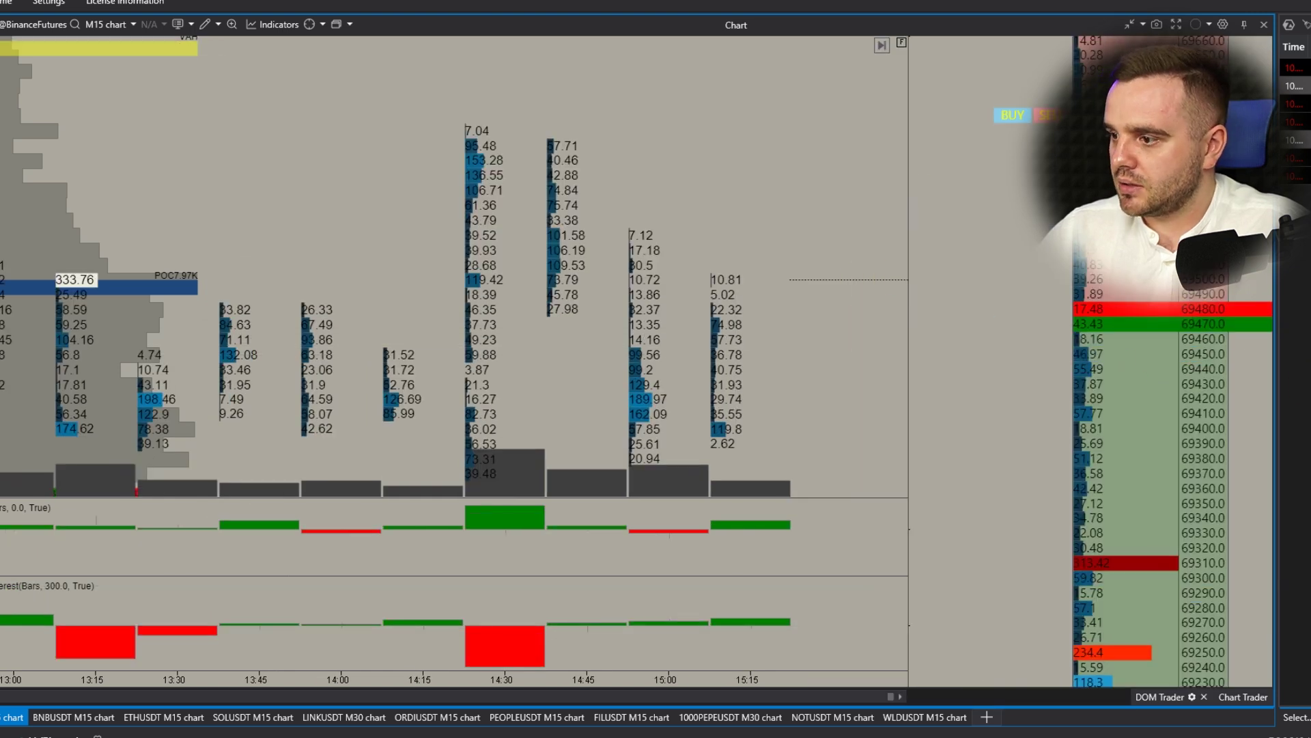
- Cancel the accidental close-application prompt and widen the chart area toward the DOM Trader ladder
key("alt+F4")
left_click(755, 377)
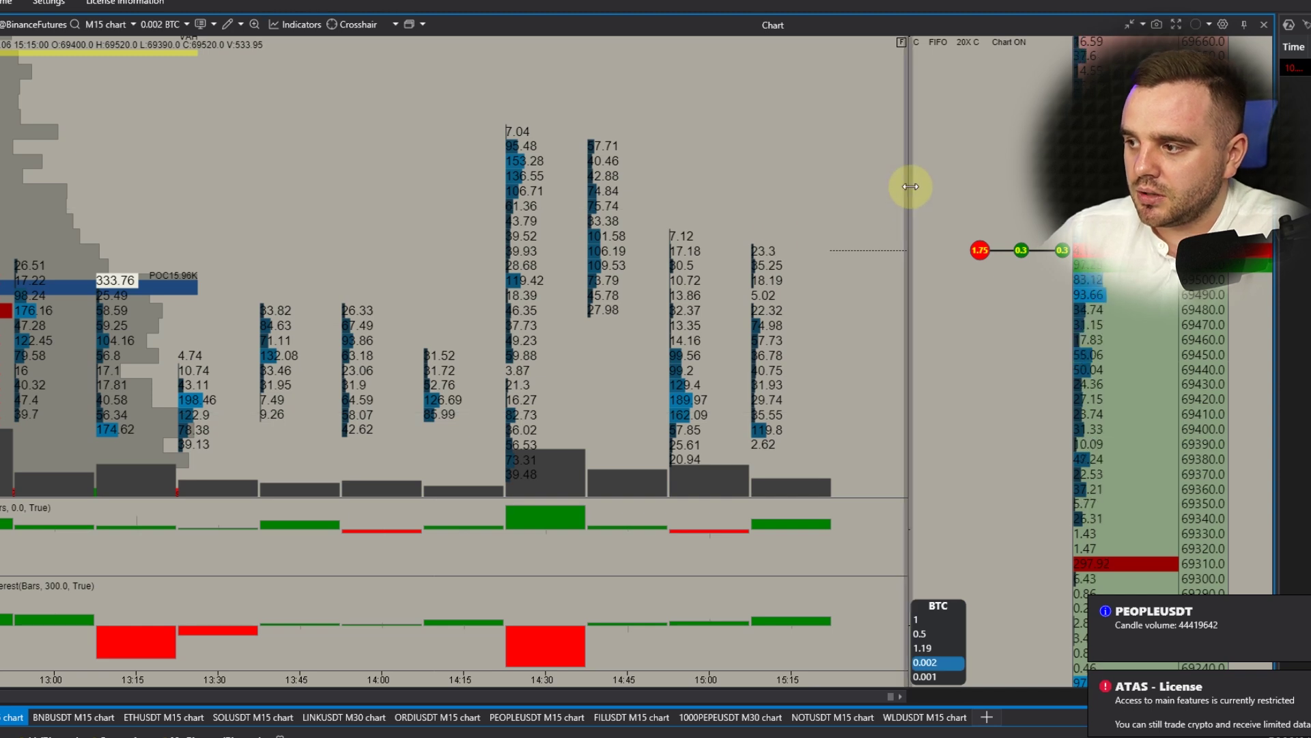
left_click_drag(910, 186, 977, 196)
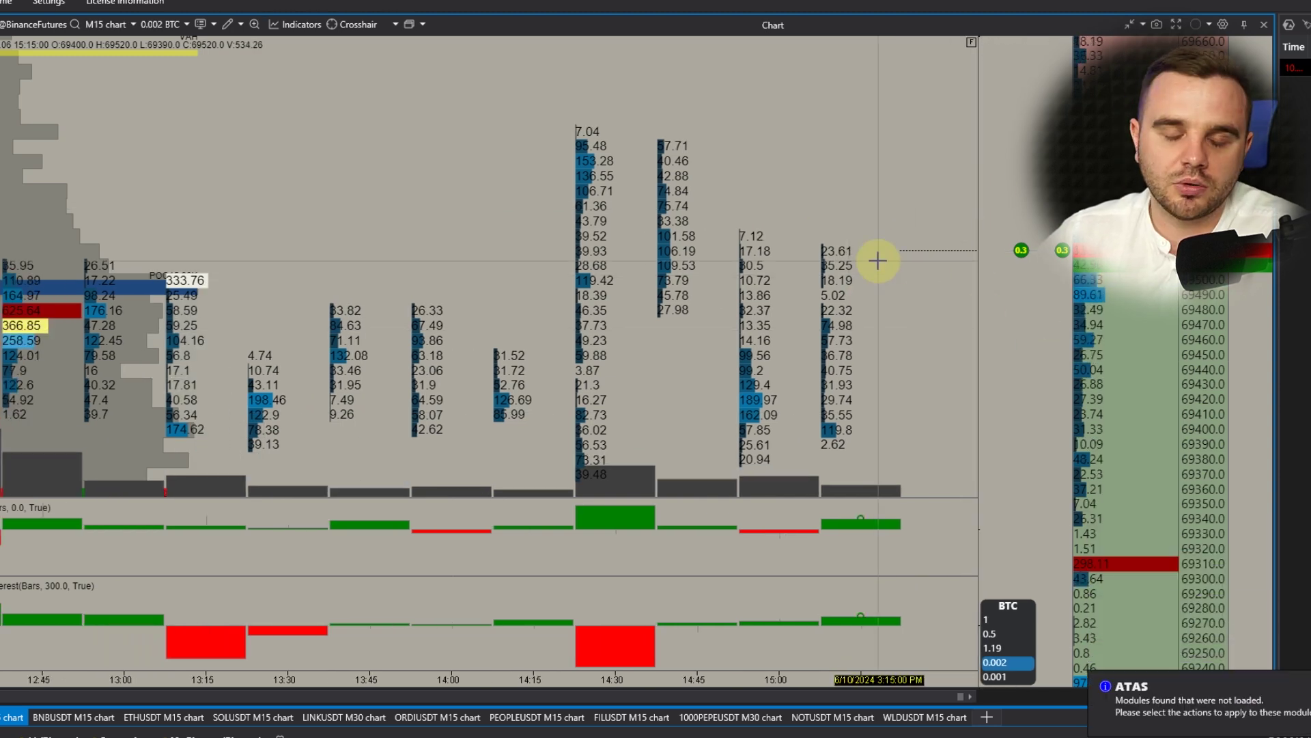
- Zoom the BTC chart out to show several days of price bars
scroll(872, 321, "down", 5)
scroll(922, 226, "down", 3)
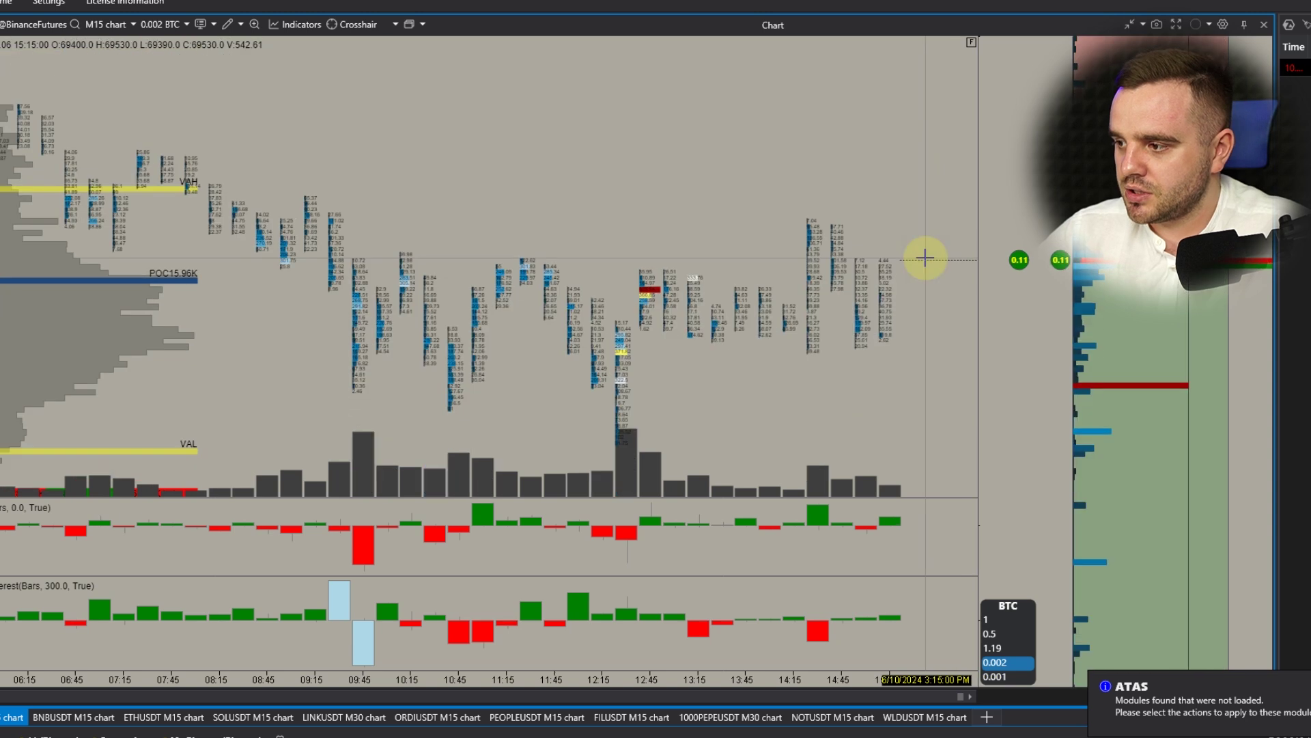
scroll(937, 298, "down", 10)
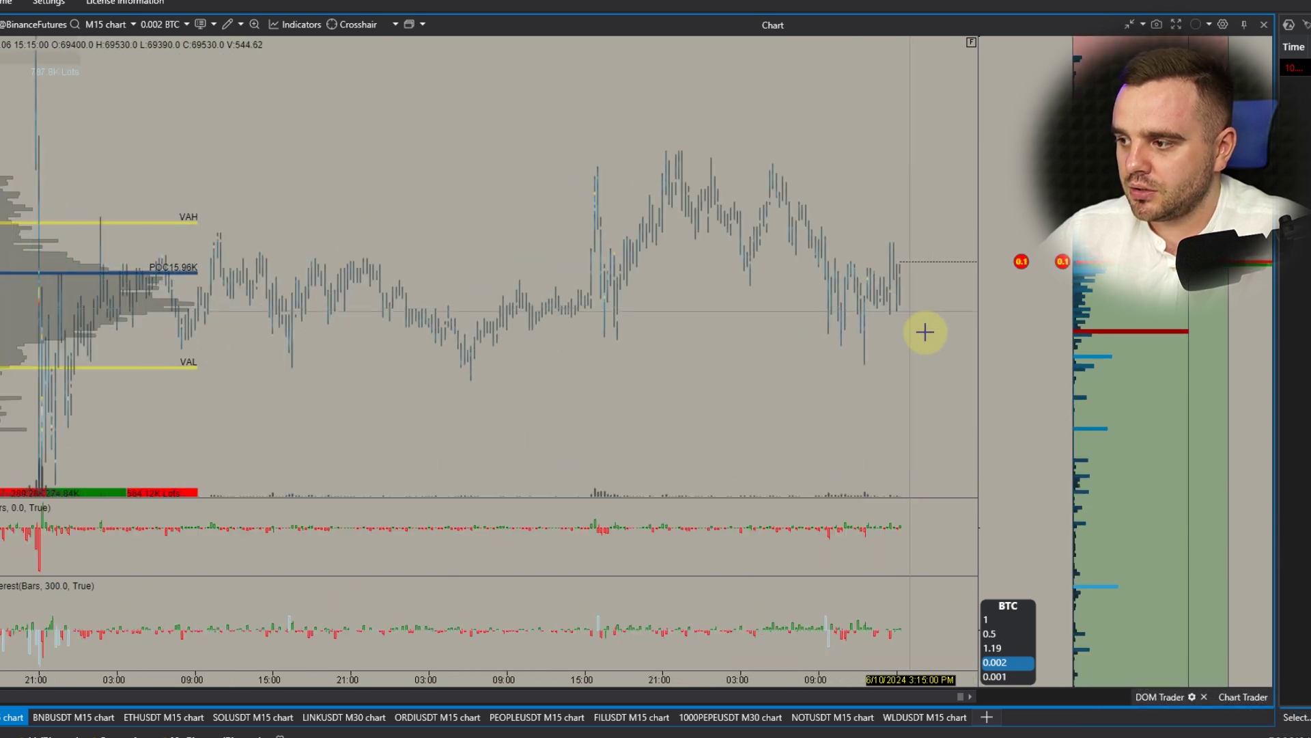
scroll(937, 298, "down", 5)
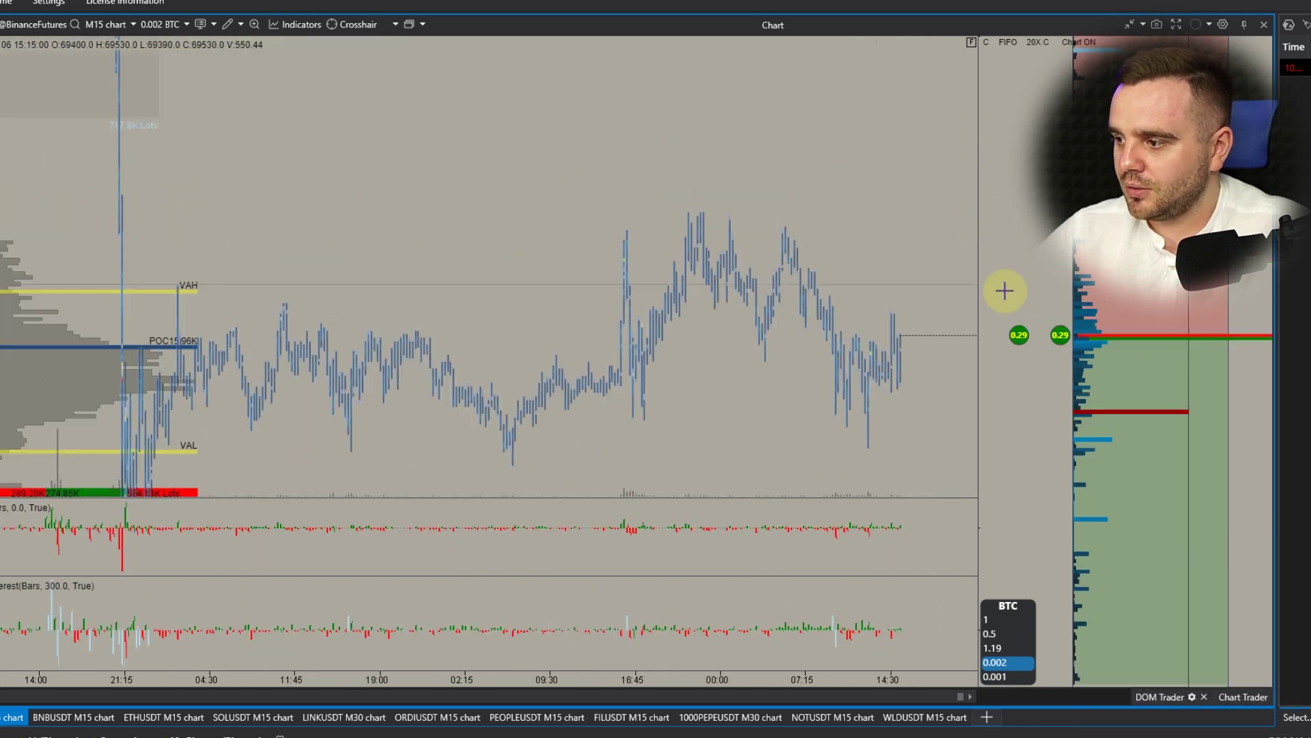